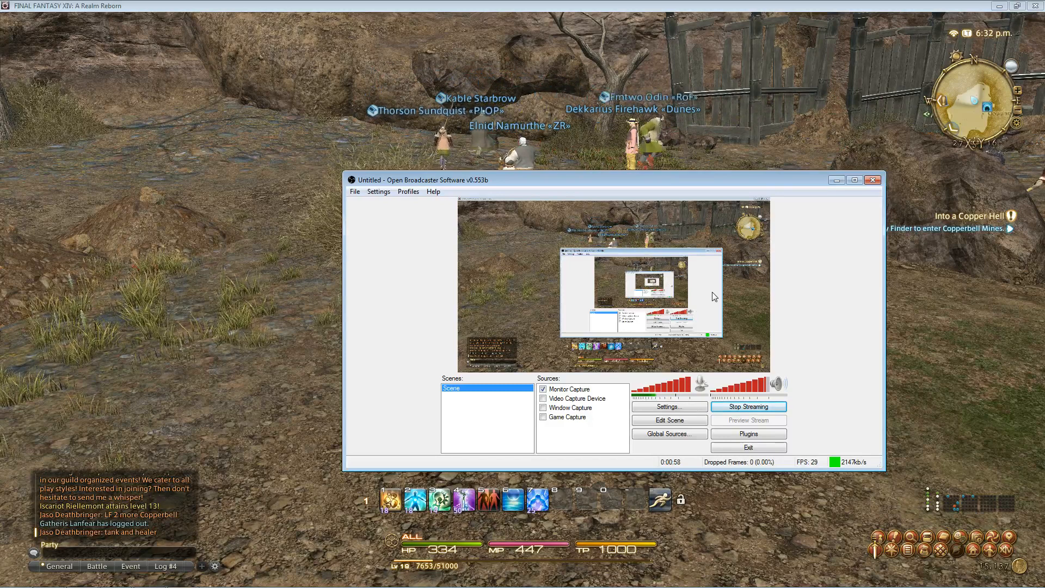
- Move the OBS window up and to the left and open the Settings menu
drag(463, 183, 443, 171)
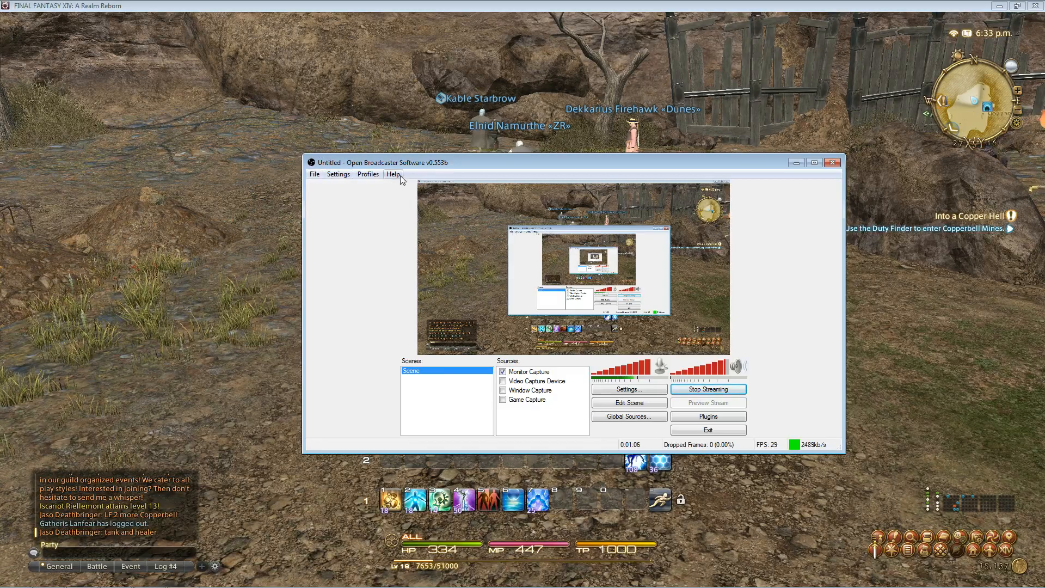
click(327, 175)
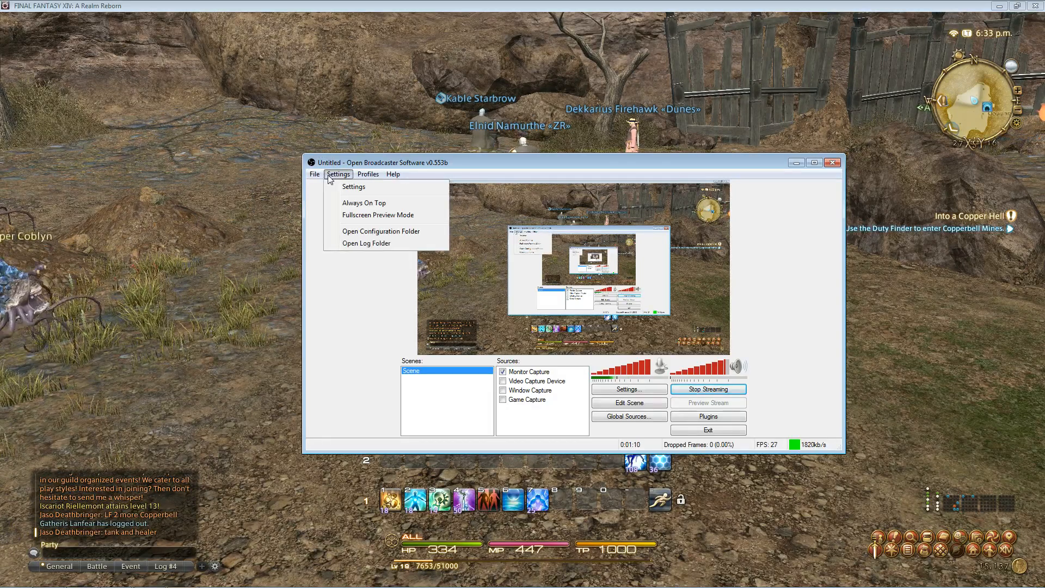
- Confirm encoding settings of quality balance 10, max bitrate 5000 and buffer size 5000
click(354, 187)
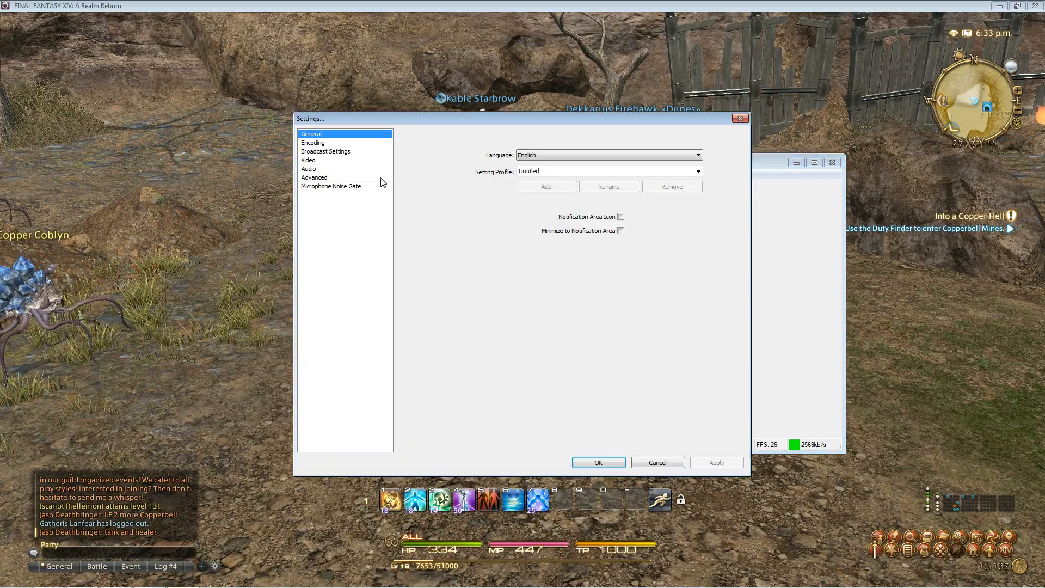
click(321, 143)
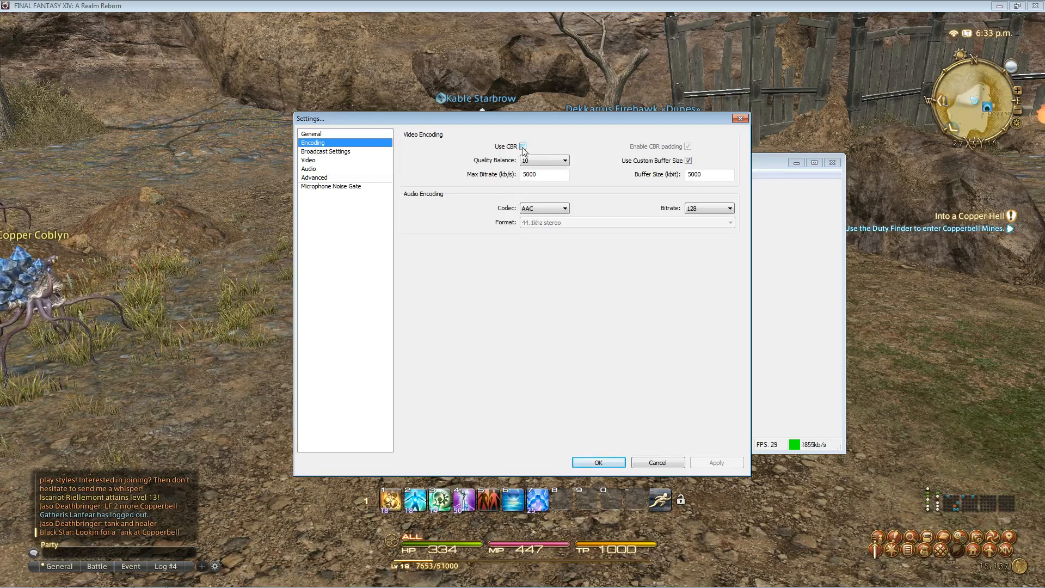
click(555, 165)
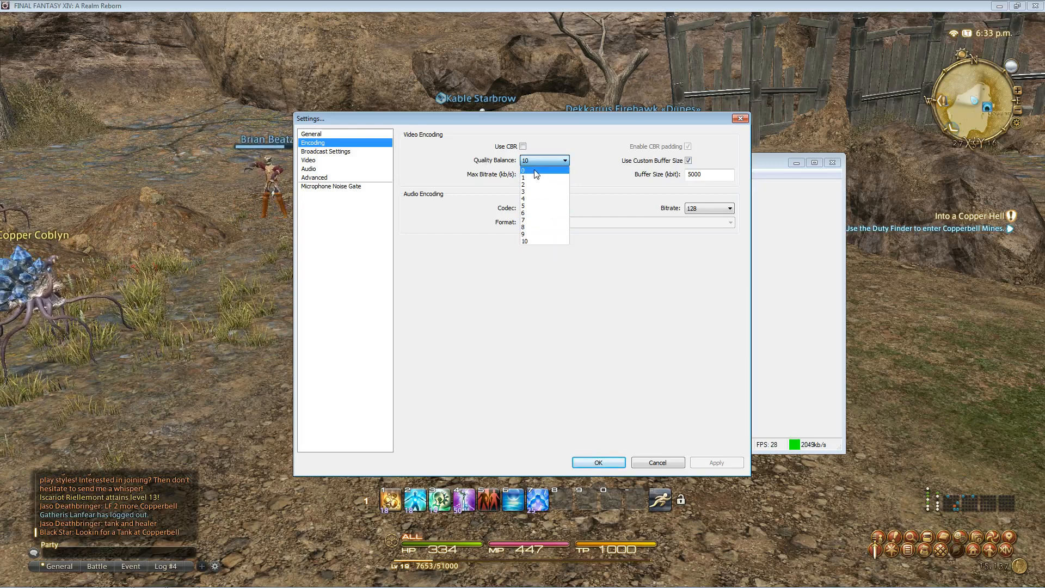
click(529, 240)
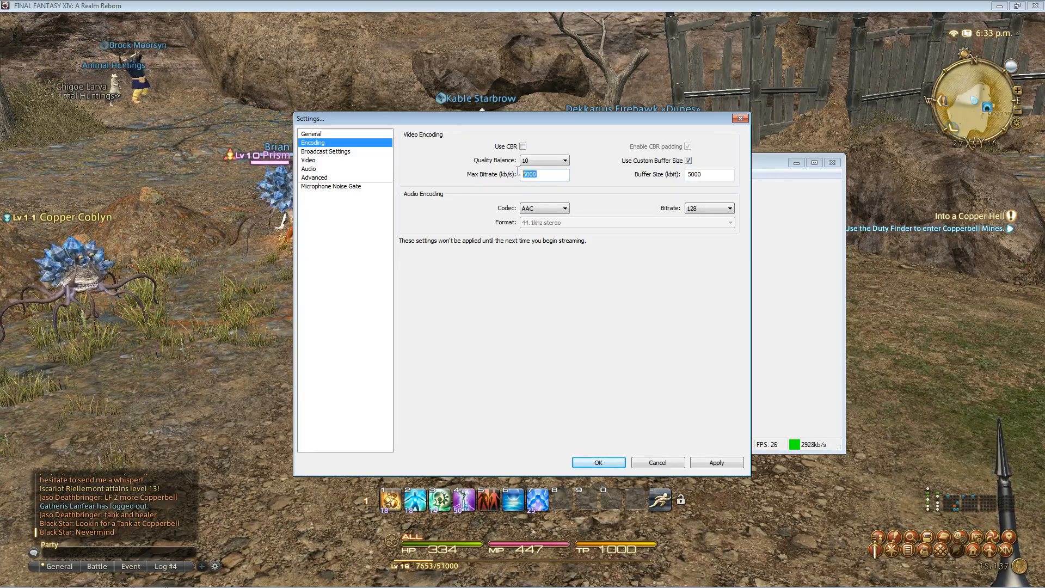
click(556, 176)
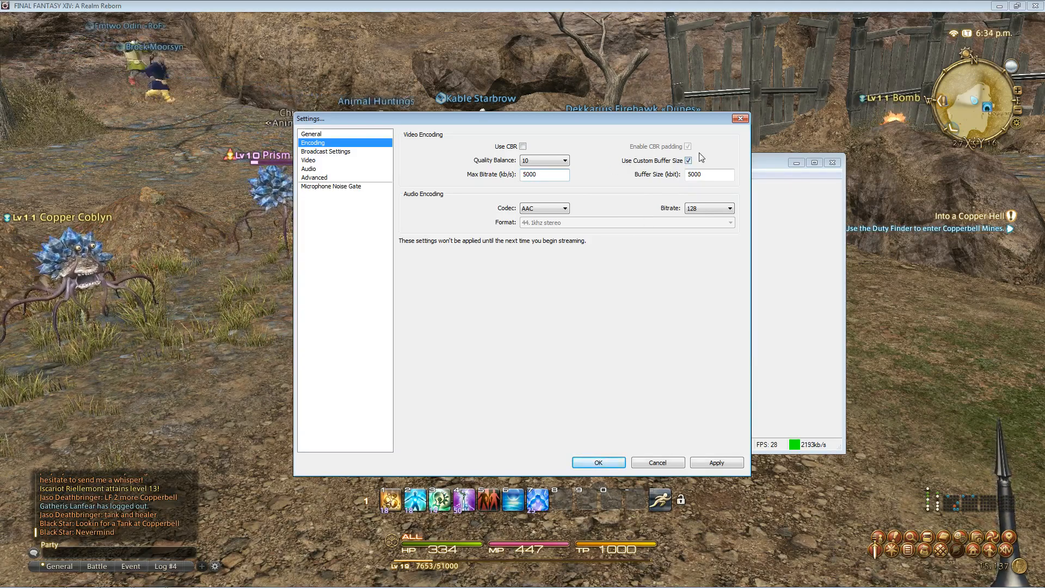
double_click(716, 175)
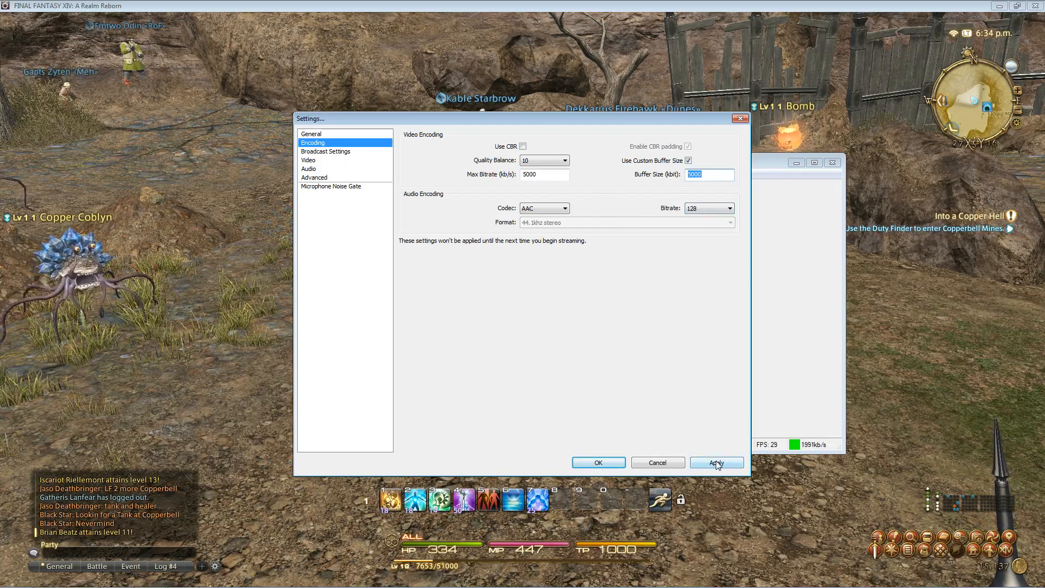
click(322, 152)
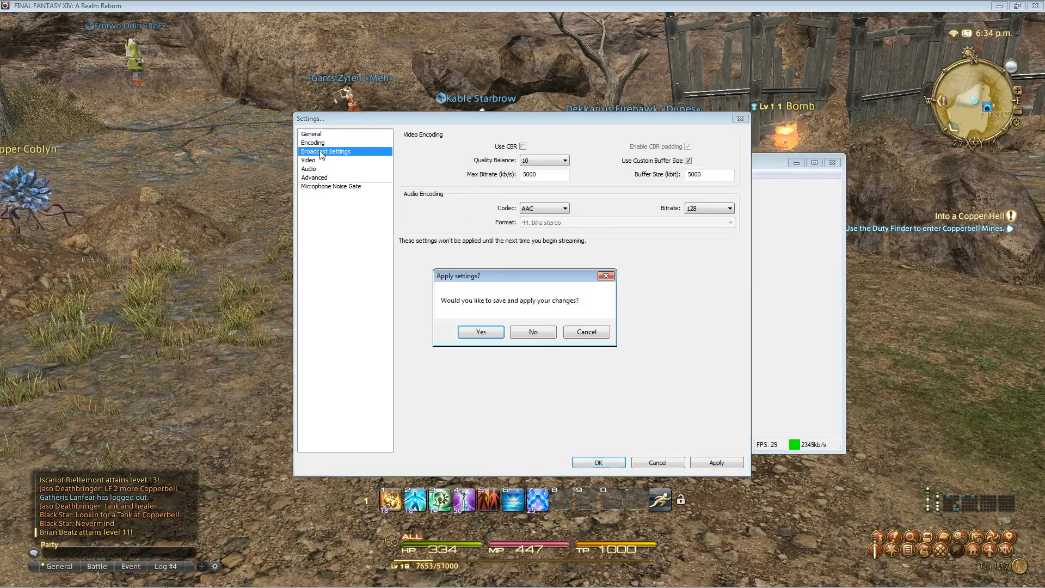
- Apply the encoding changes and return to the Broadcast Settings page
click(481, 332)
key(Up)
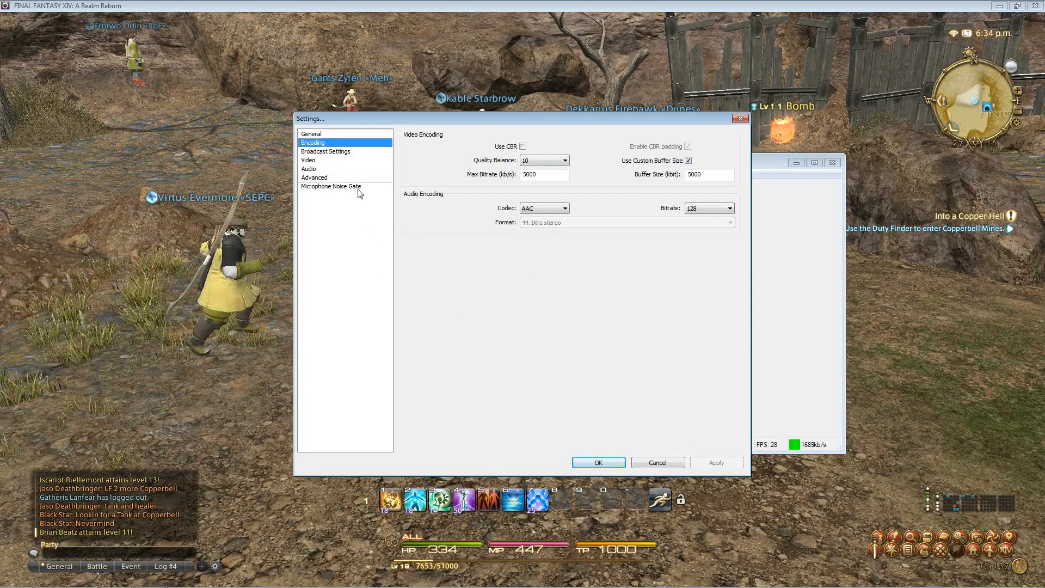
click(341, 152)
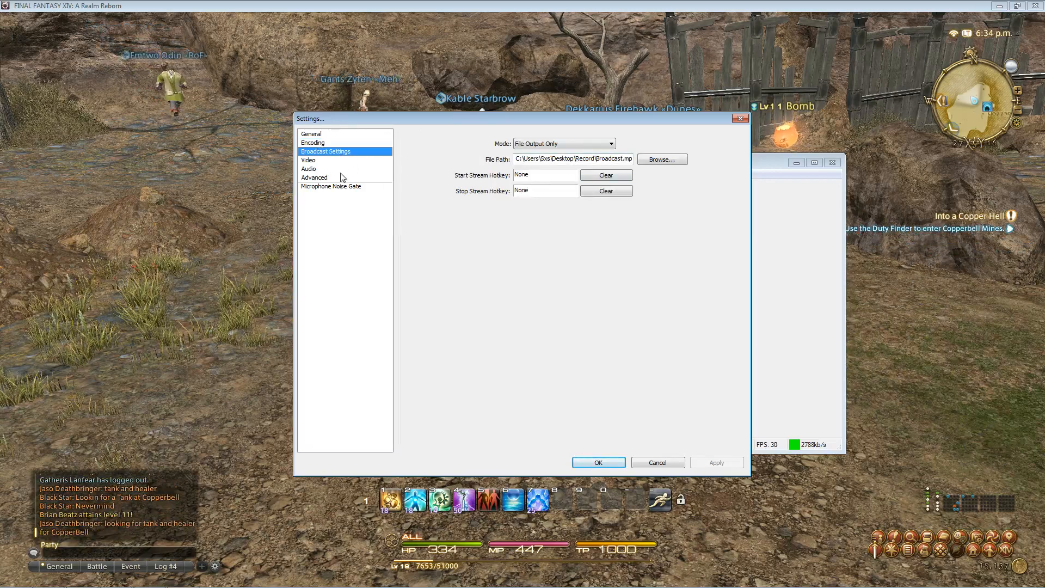
click(320, 143)
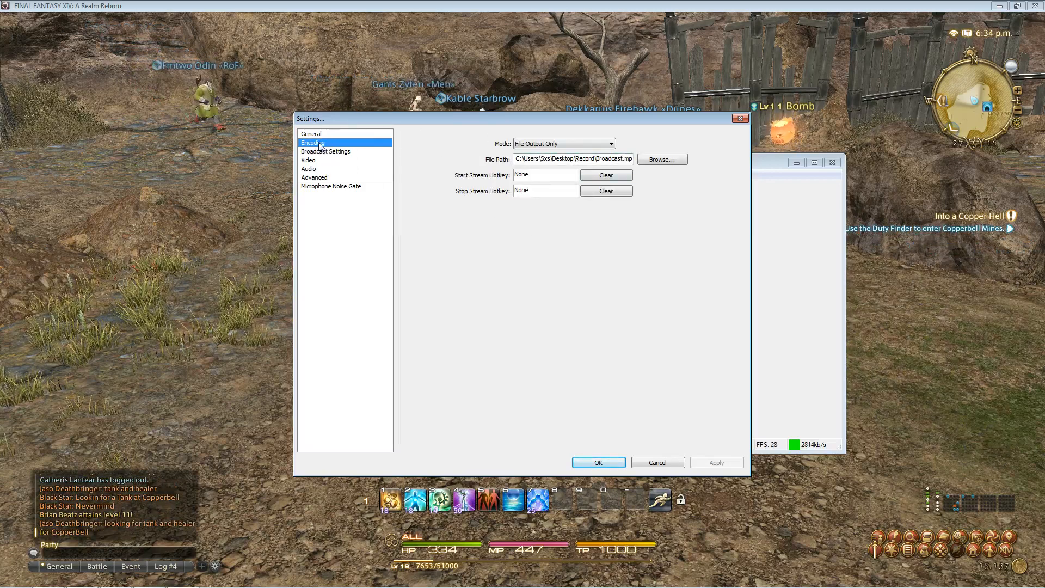
click(348, 152)
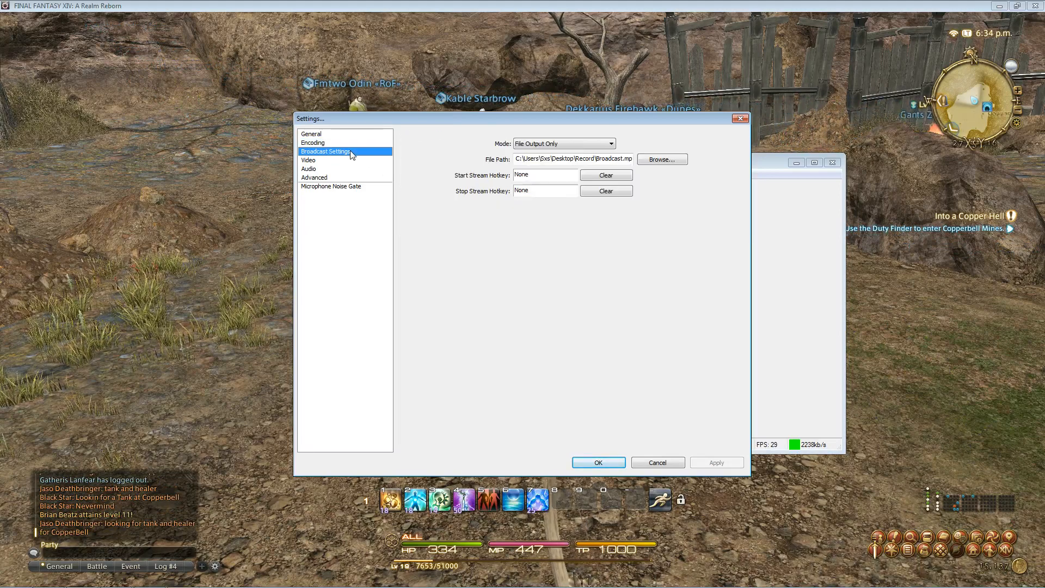
- Set broadcast mode to File Output Only and check the Broadcast.mp4 path in the Record folder
click(533, 144)
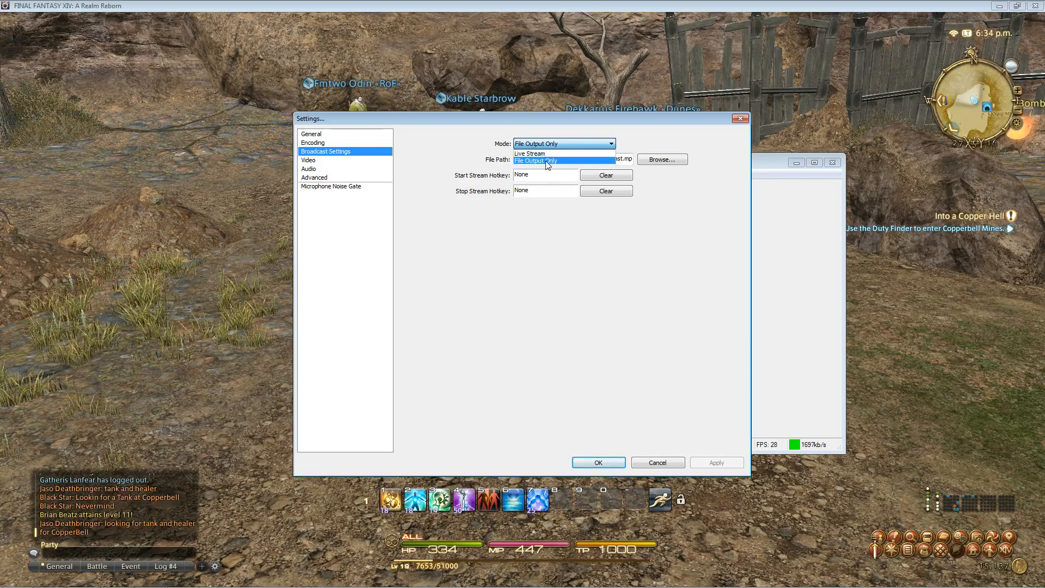
click(554, 240)
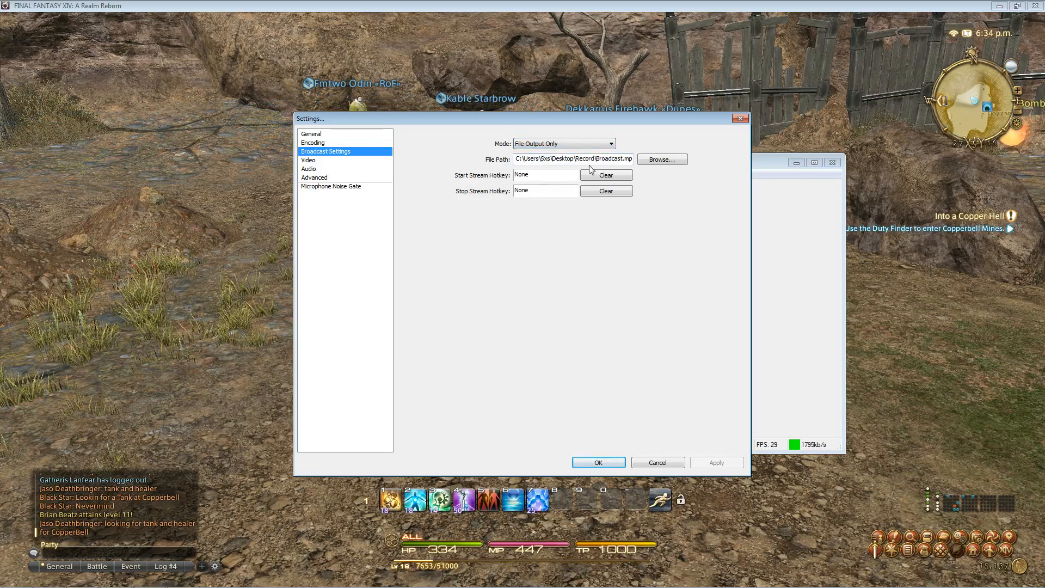
click(657, 163)
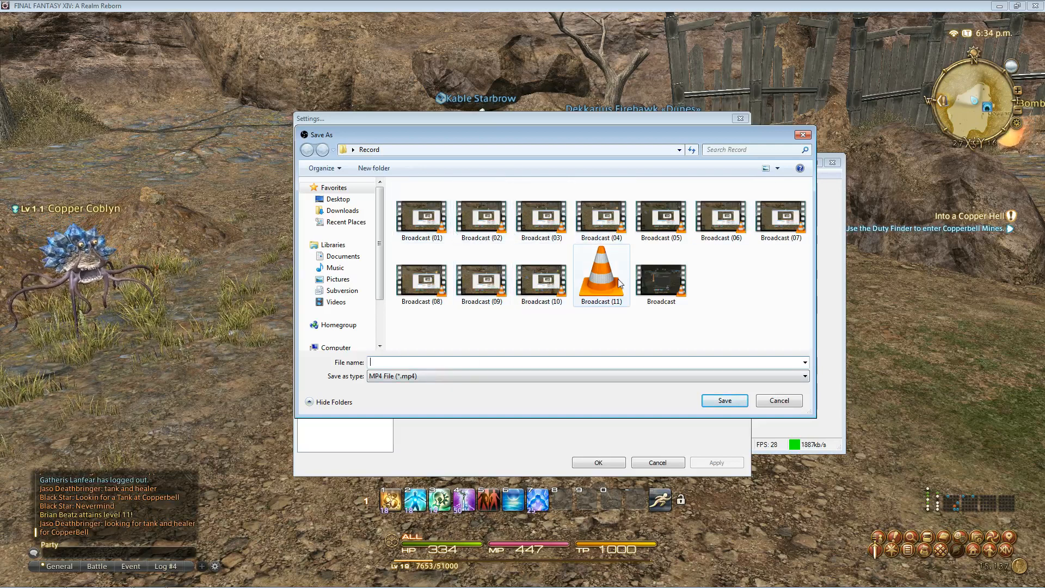
click(779, 401)
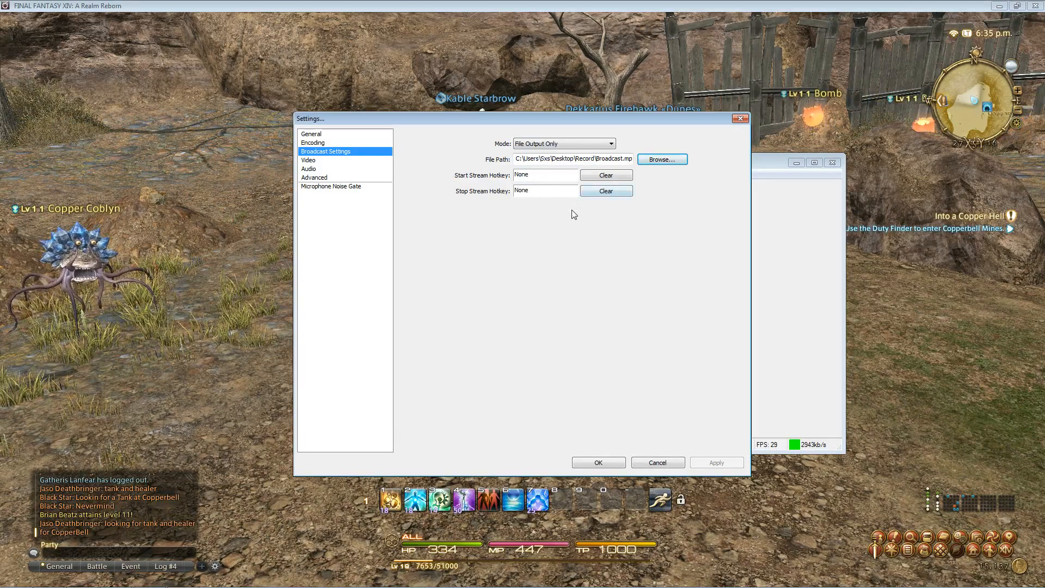
- Review the Video settings: 1920x1080 base resolution, no downscale, 30 FPS, video adapter unchanged
click(320, 161)
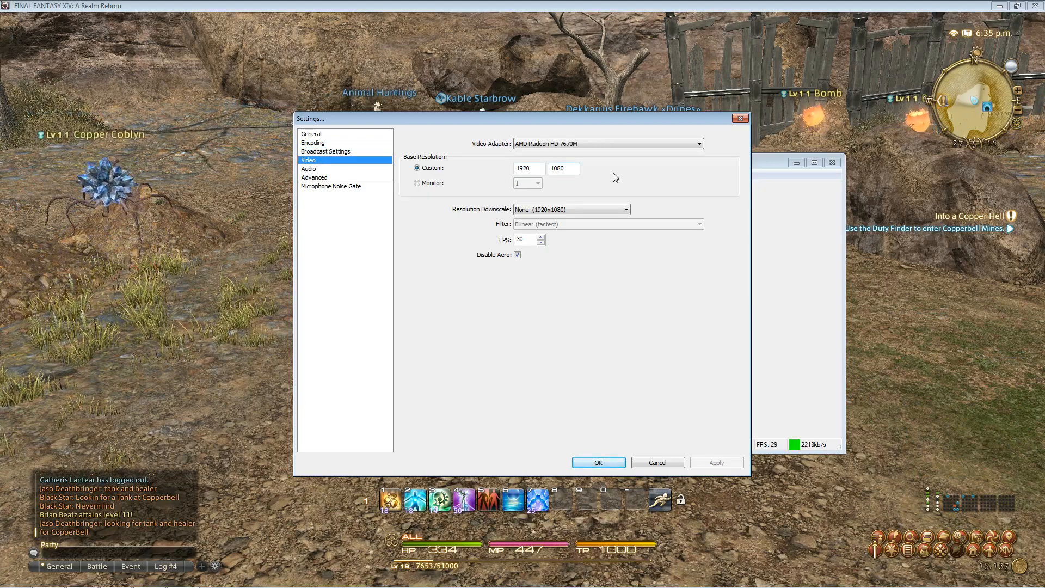
click(575, 145)
click(575, 145)
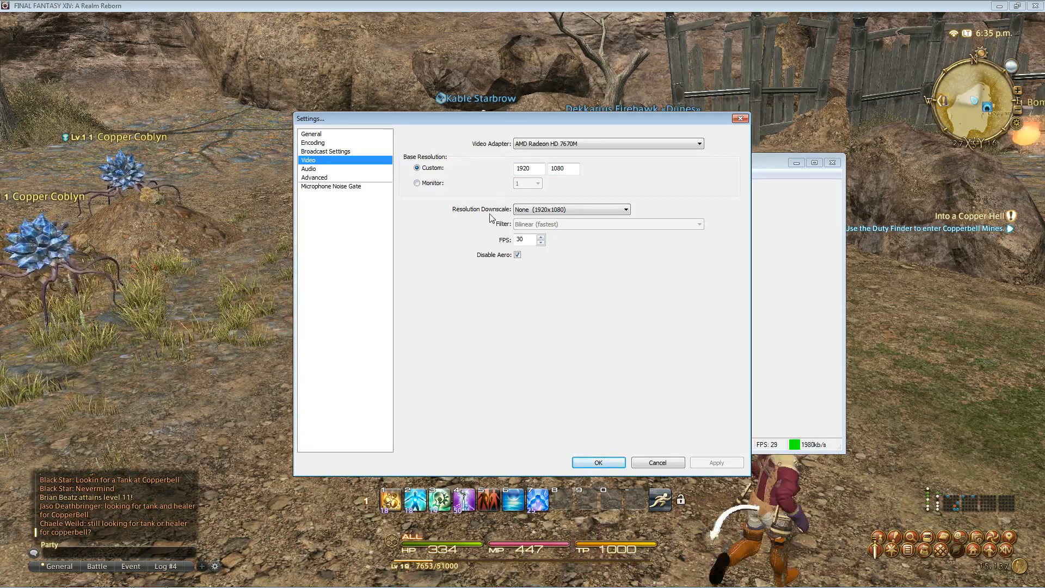
click(319, 171)
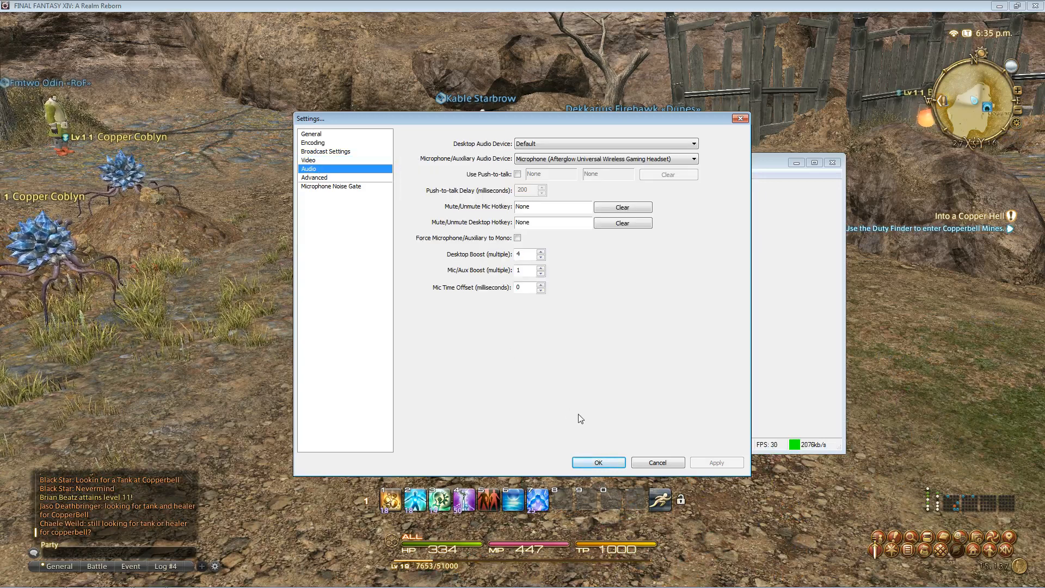
- Close the Settings dialog with OK, keeping the changes
click(597, 463)
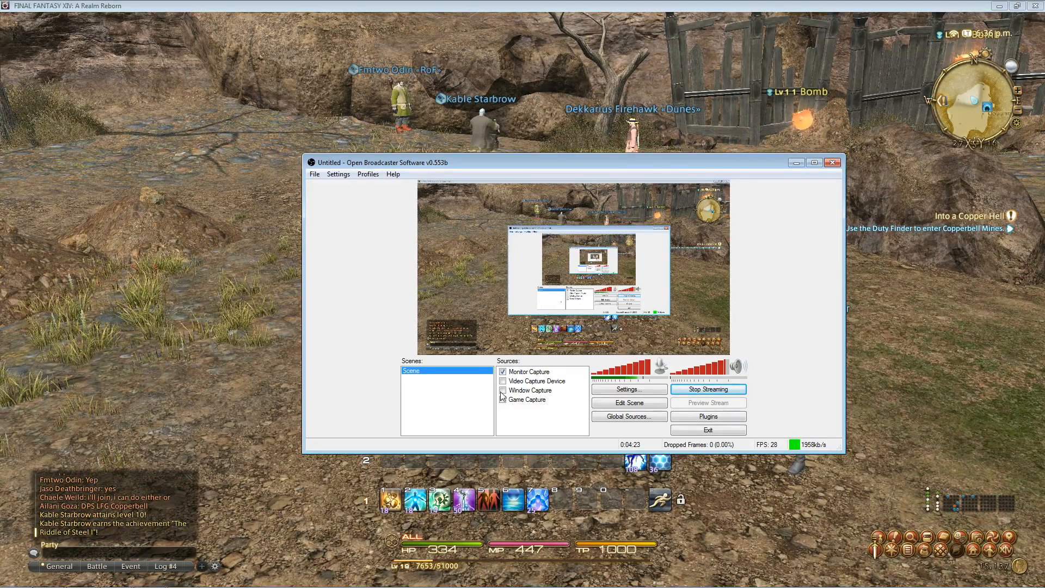
- Add a Game Capture source named 'Game Capture 2', leaving its application choice unchanged
mouse_move(115, 587)
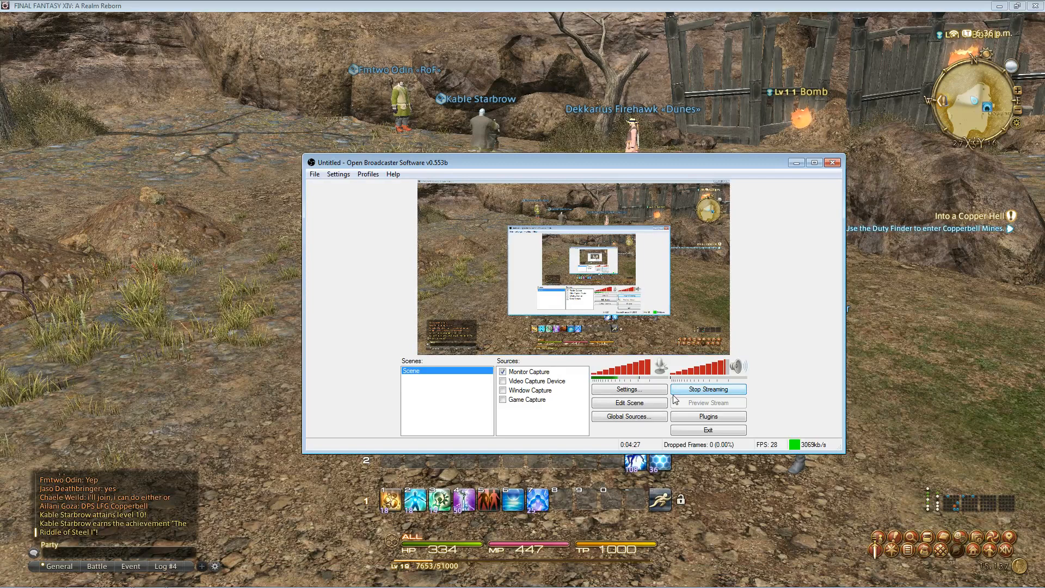
right_click(526, 425)
mouse_move(572, 431)
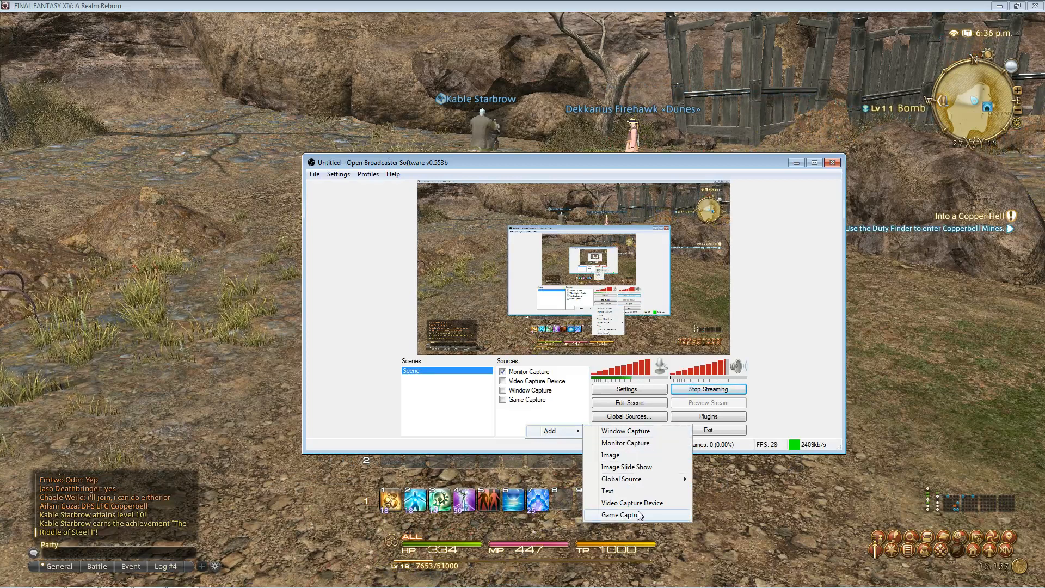
click(621, 515)
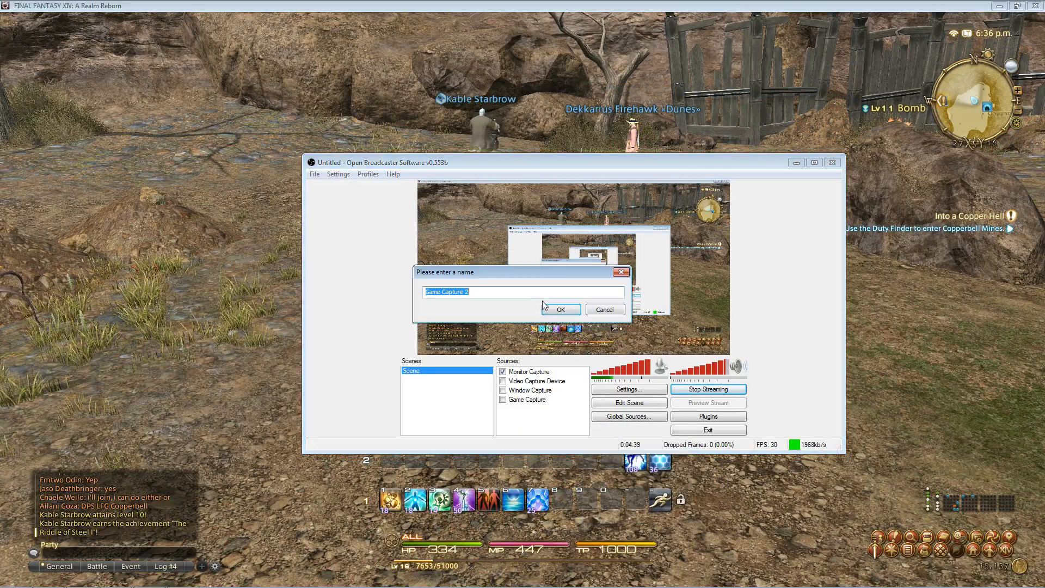
click(561, 311)
click(452, 218)
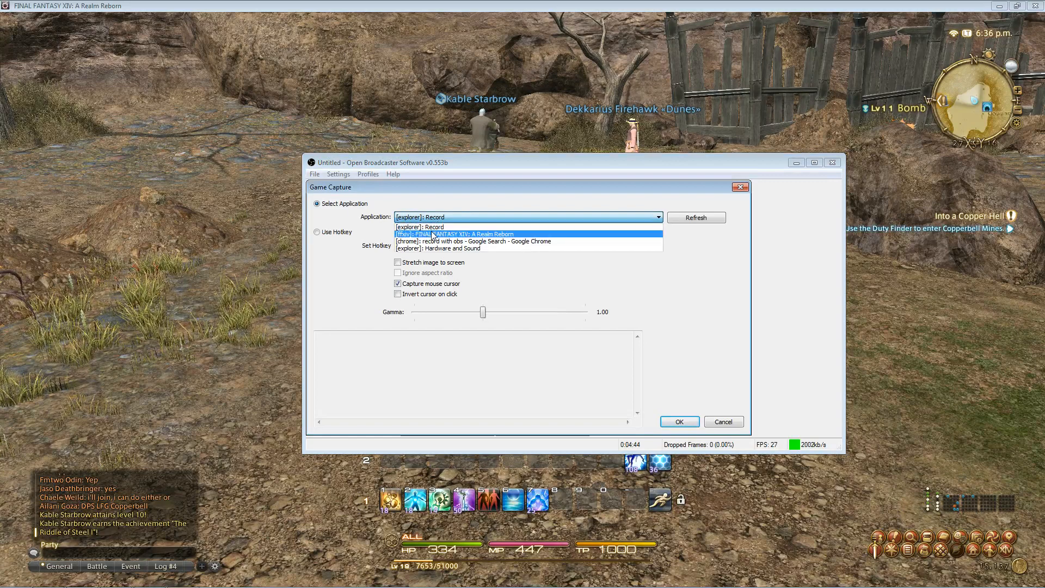
click(489, 191)
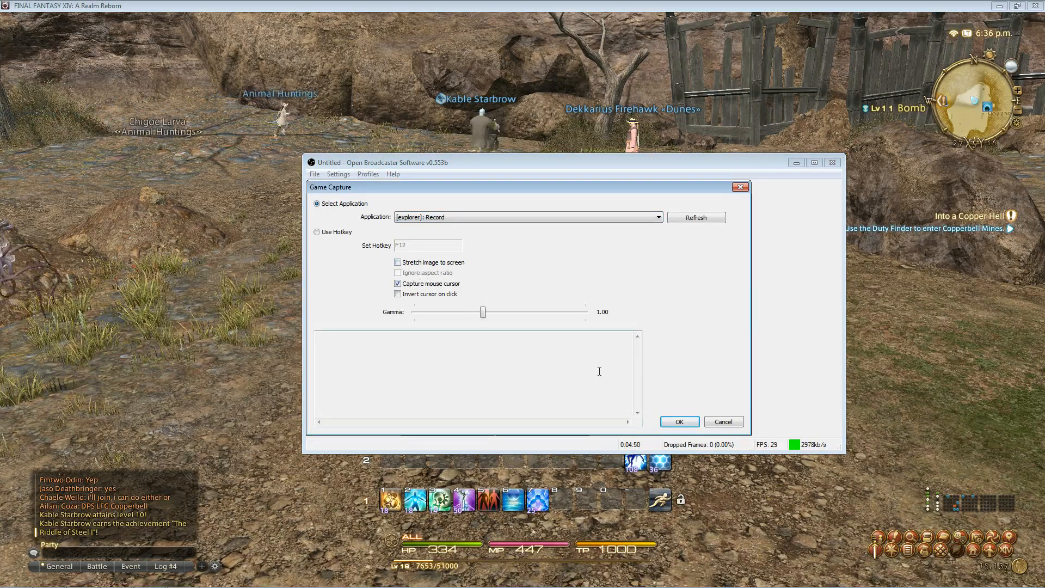
click(680, 423)
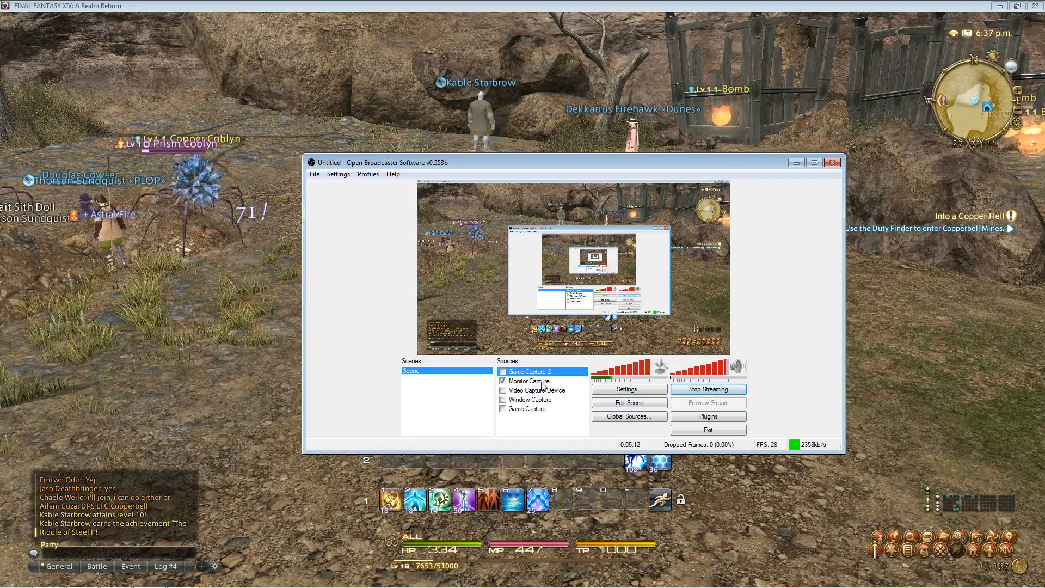
click(544, 425)
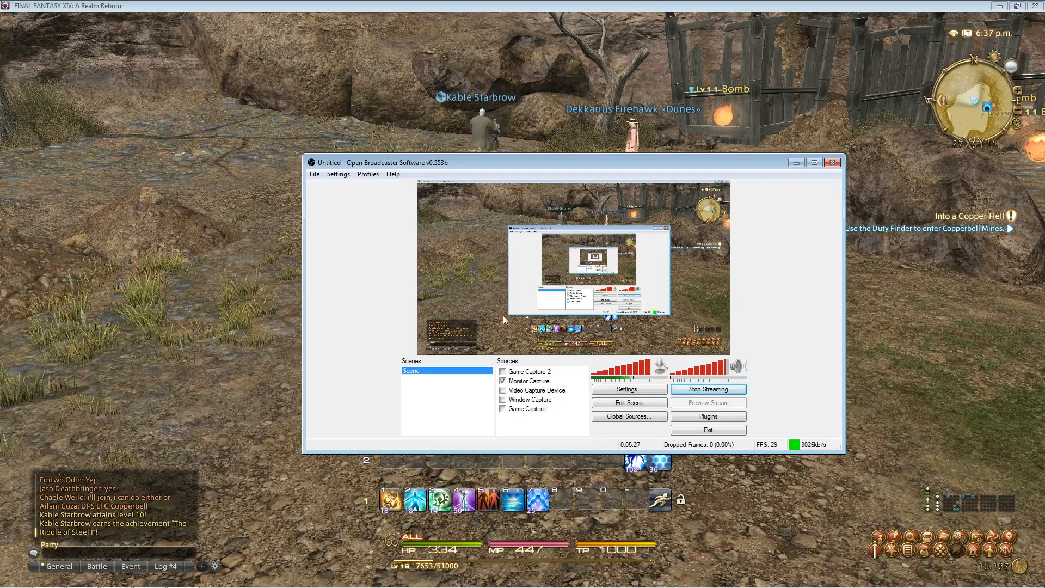
right_click(539, 434)
mouse_move(572, 440)
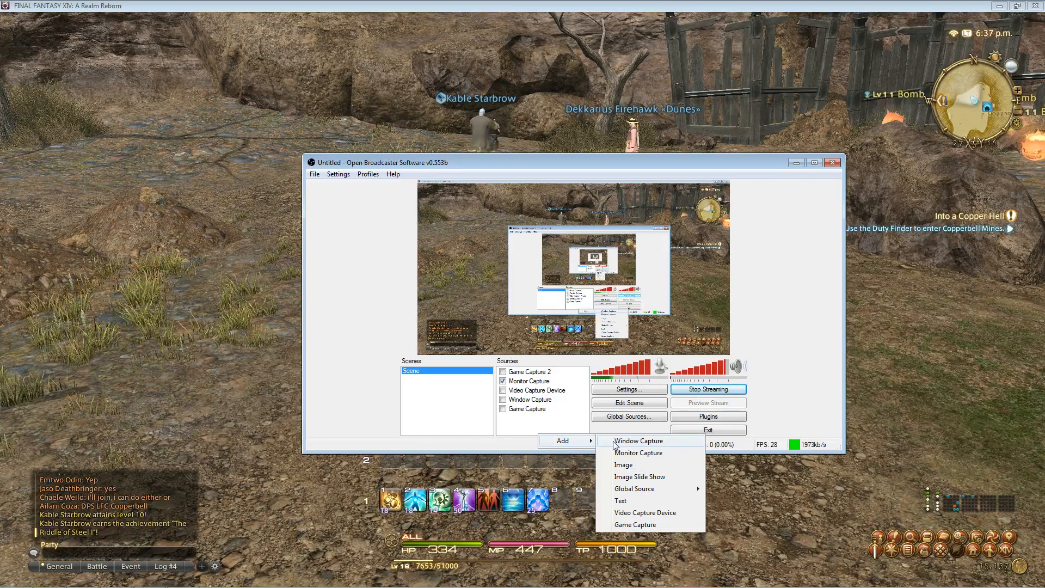
key(Escape)
right_click(527, 433)
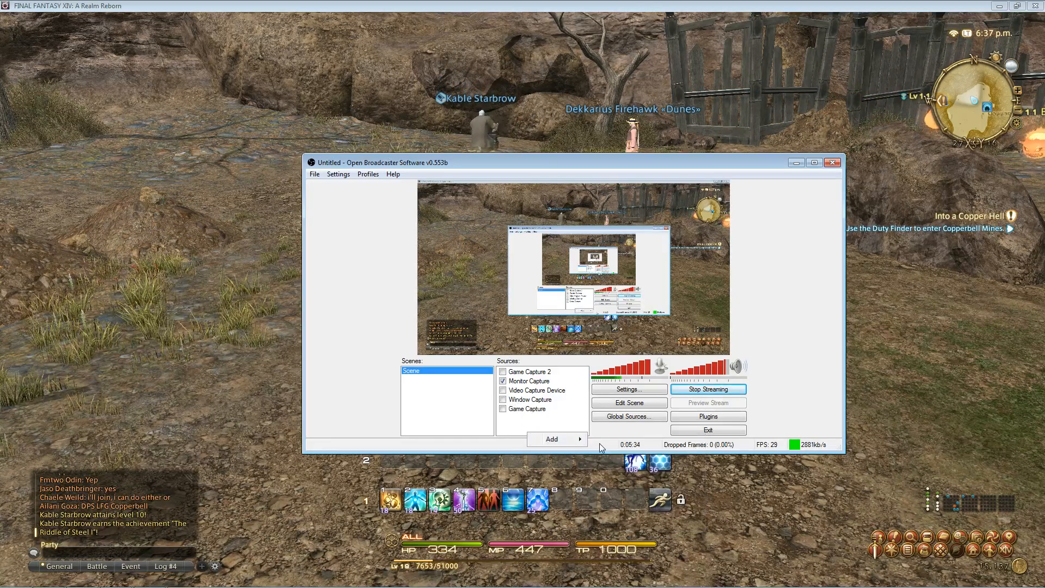
click(572, 440)
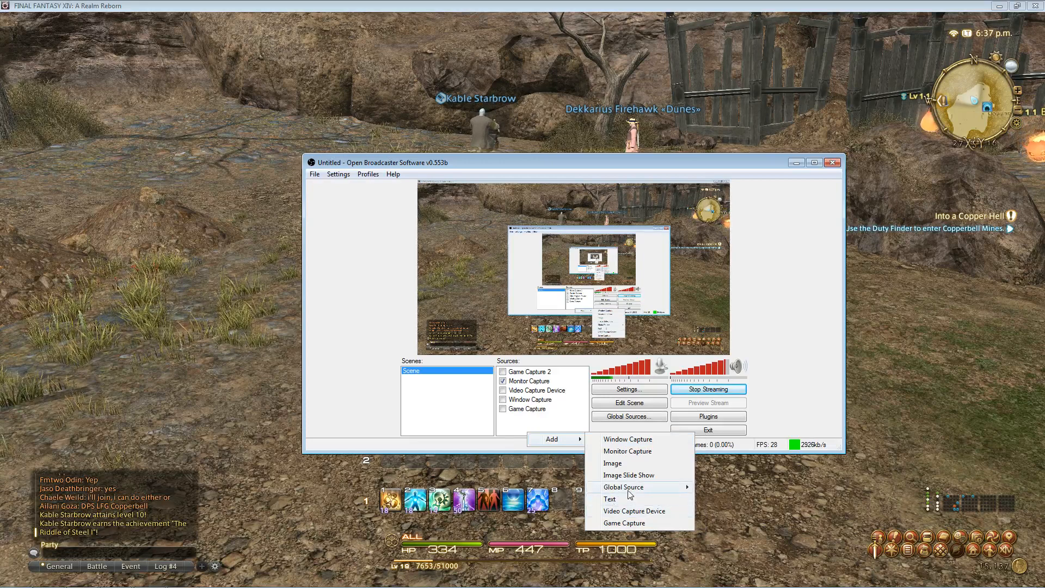
click(636, 511)
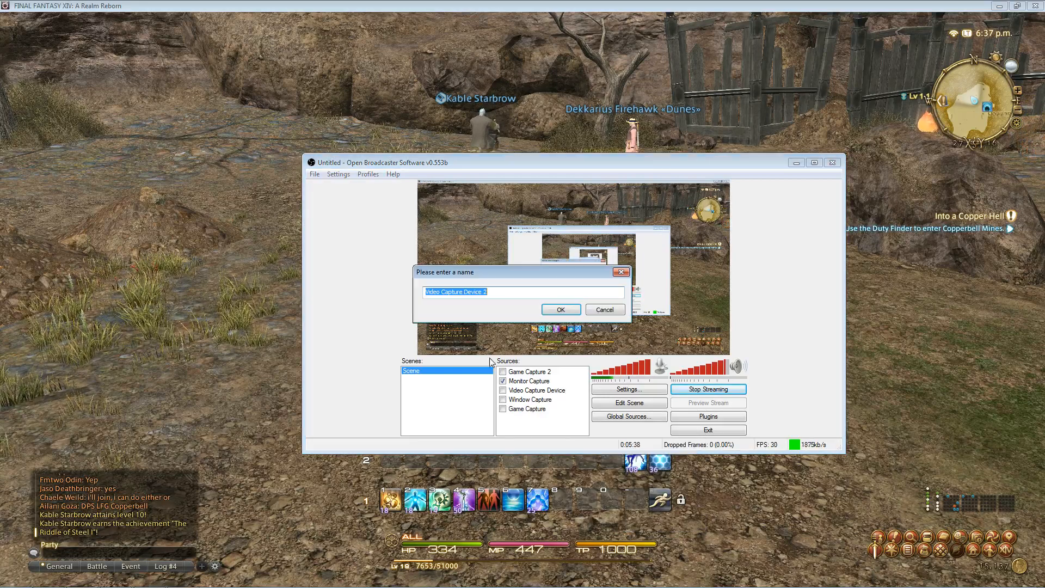
click(561, 310)
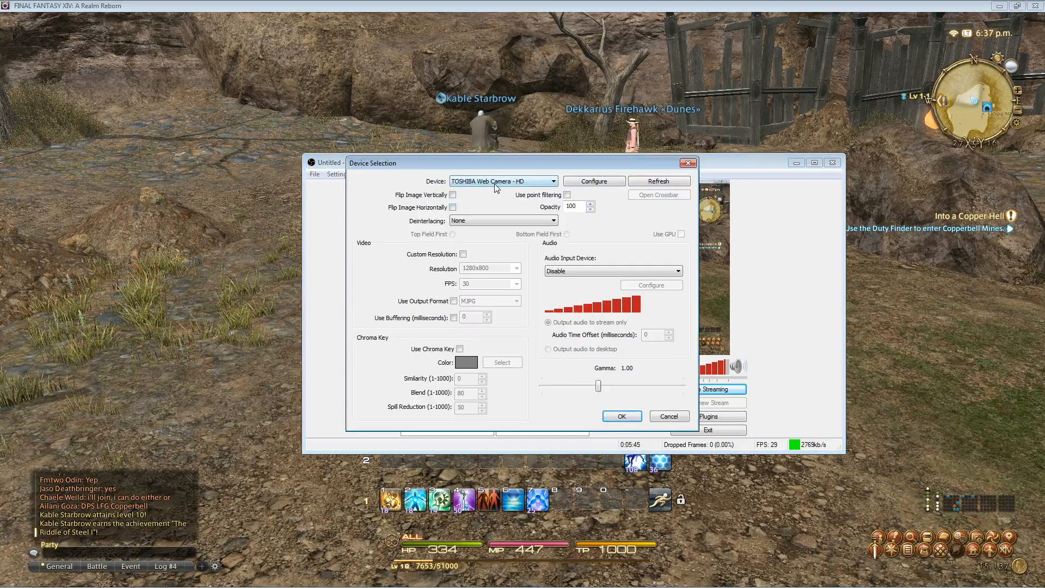
click(622, 417)
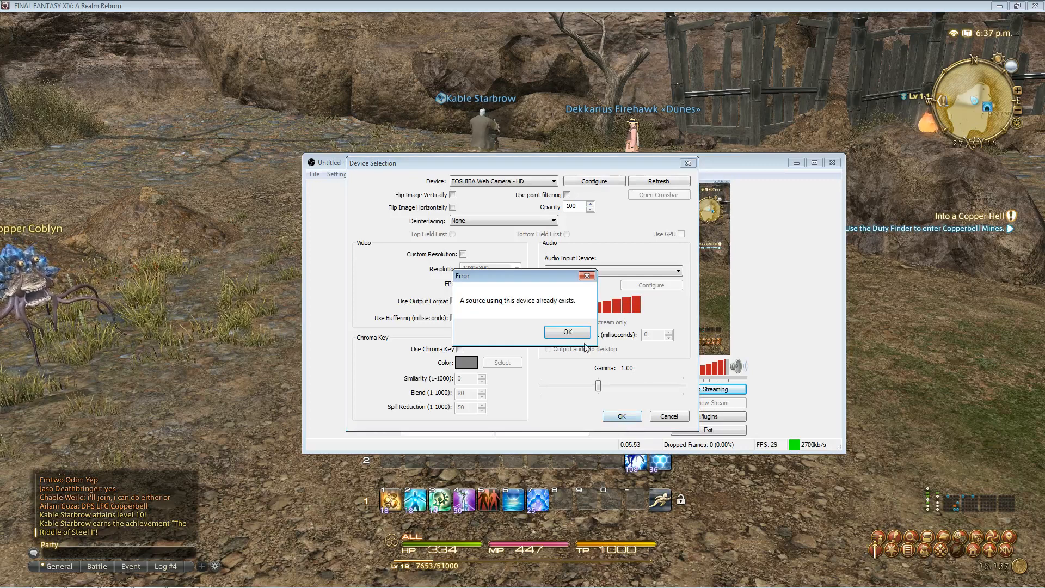
click(586, 278)
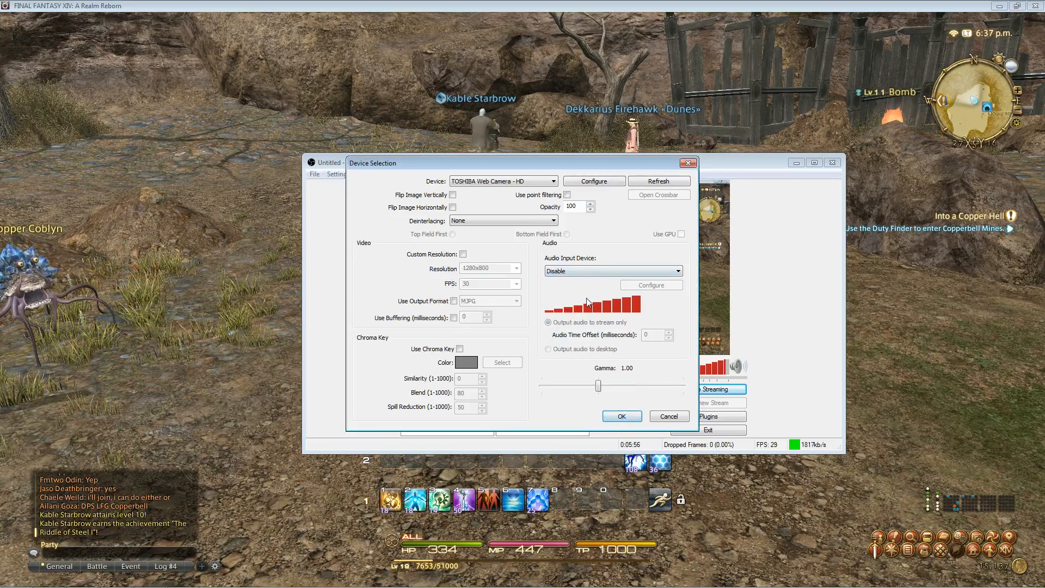
click(635, 420)
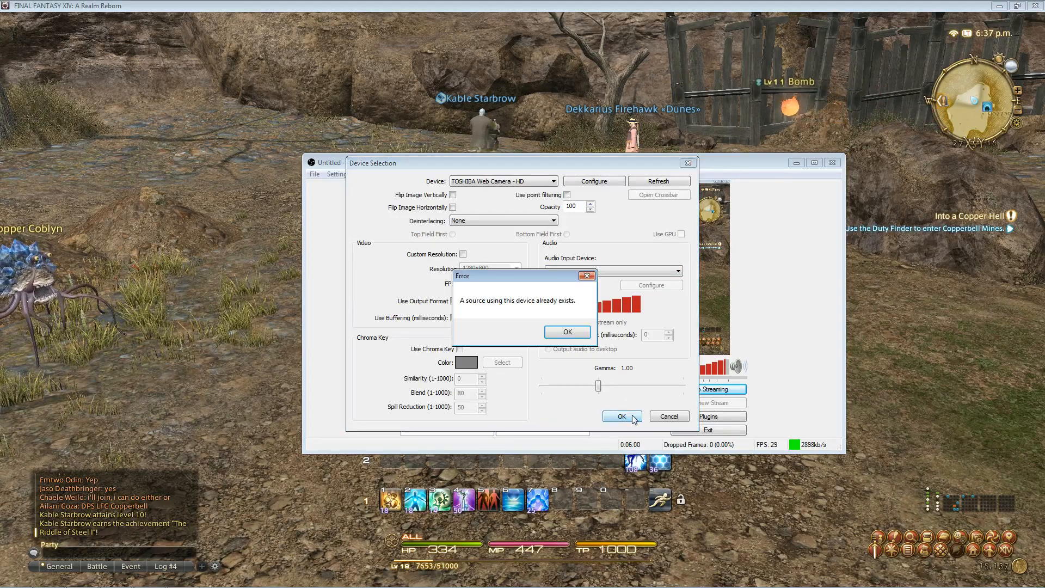
click(567, 334)
click(689, 163)
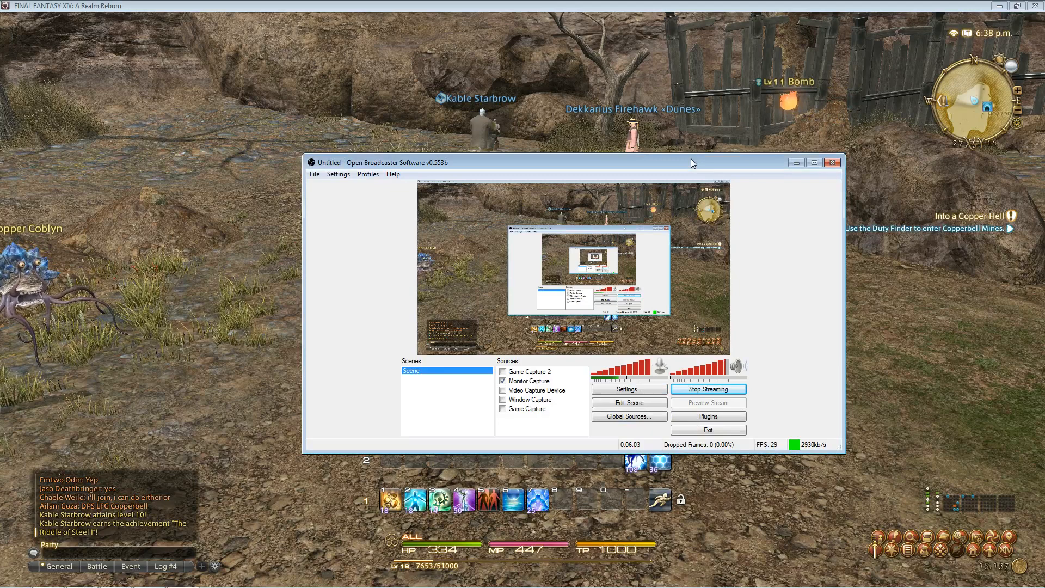
- Remove the Game Capture 2 source from the scene
click(520, 409)
click(525, 372)
right_click(531, 373)
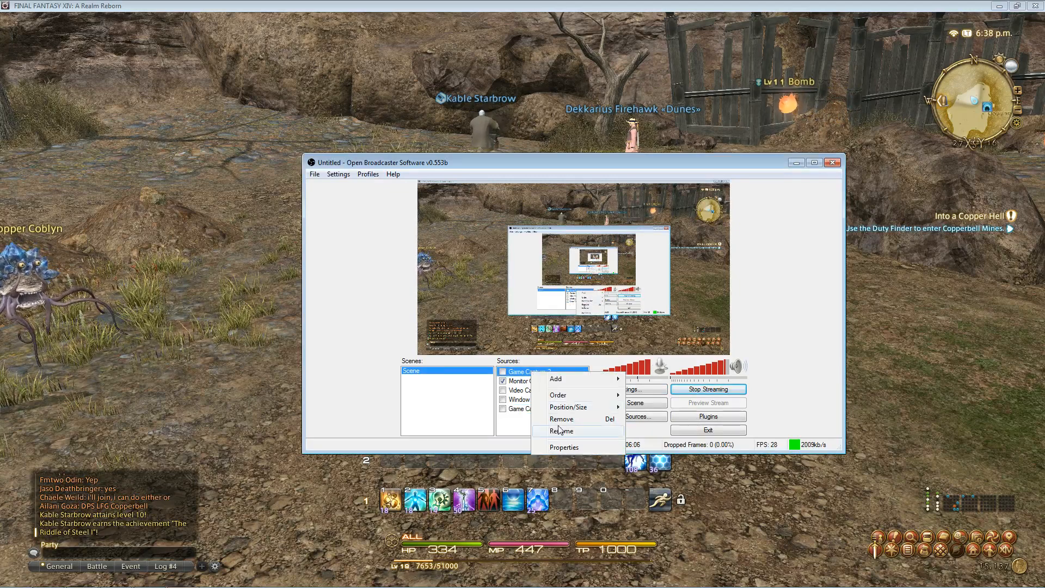
click(563, 419)
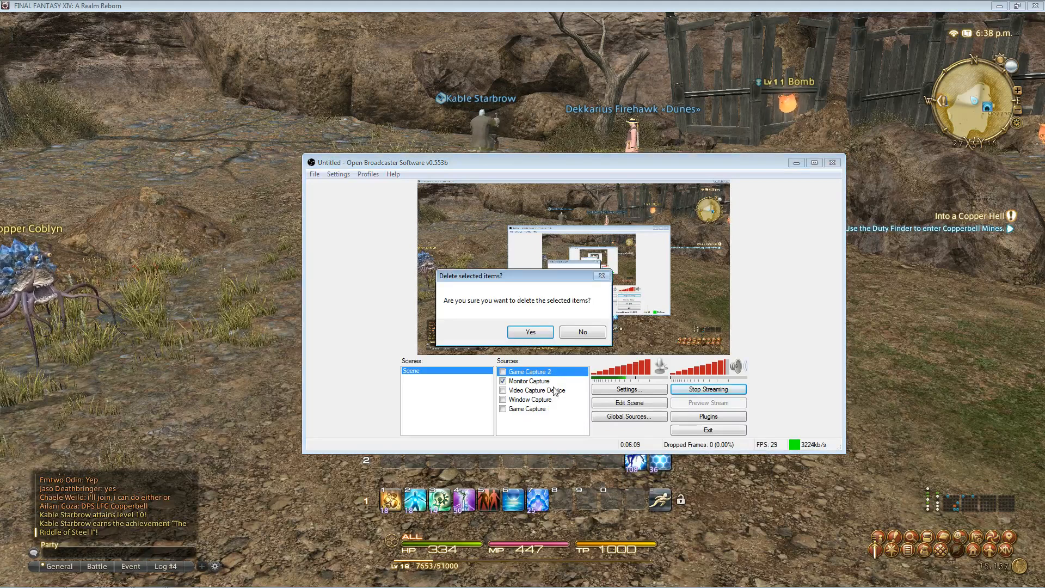
click(535, 329)
- Enable the Video Capture Device source alongside Monitor Capture
click(501, 382)
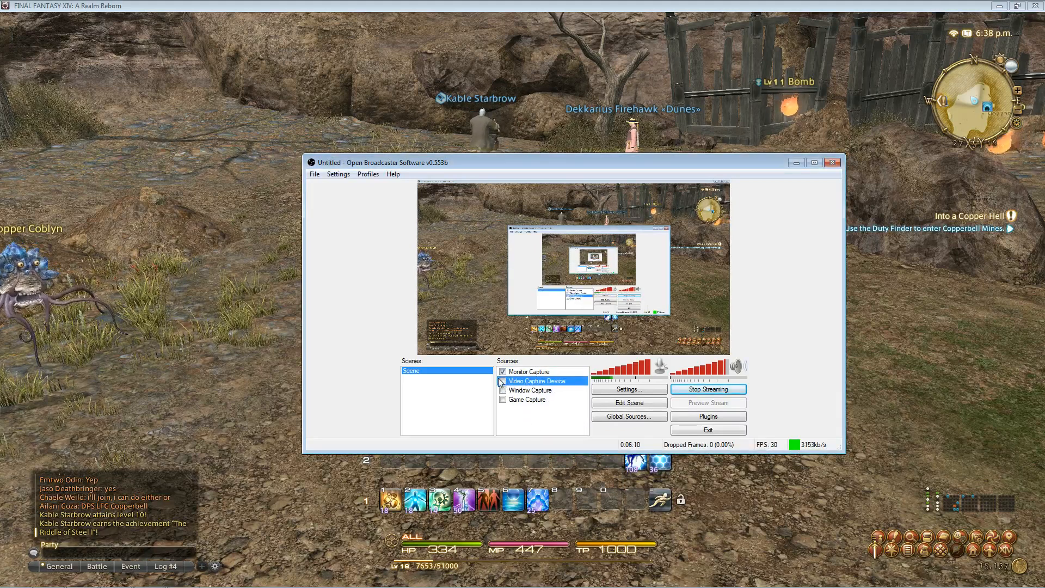
click(502, 382)
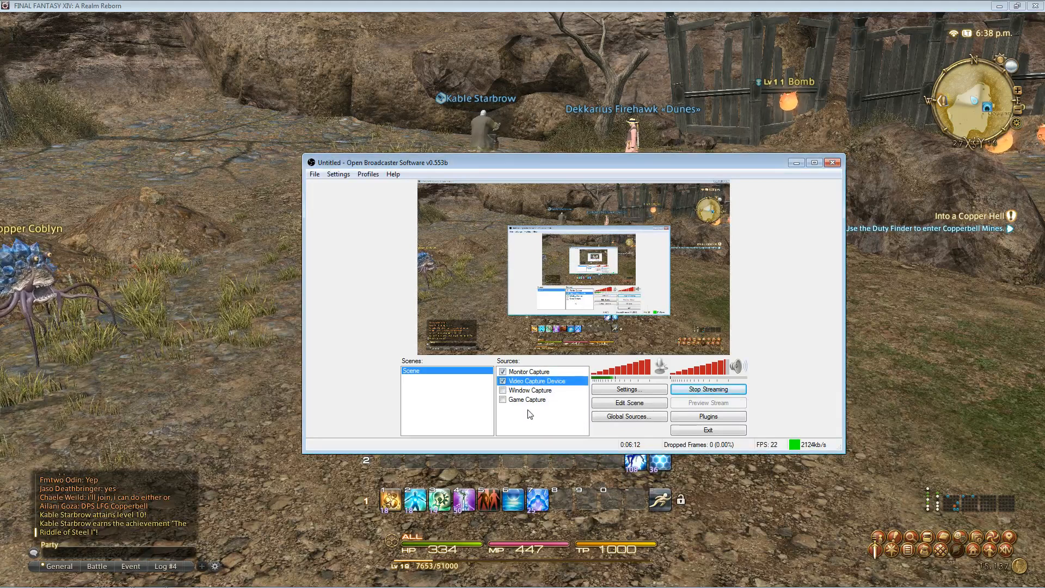
click(535, 430)
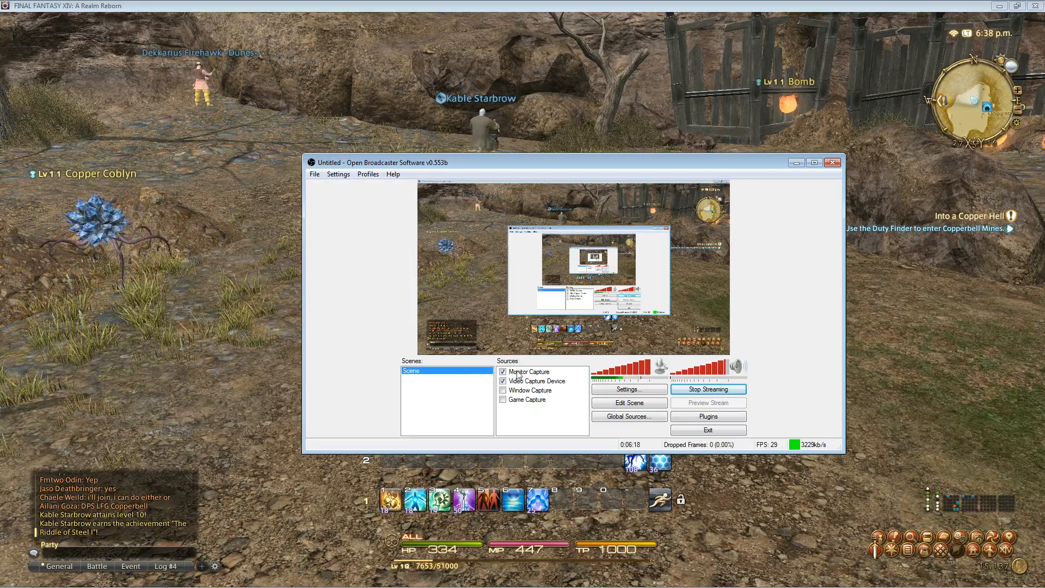
click(533, 384)
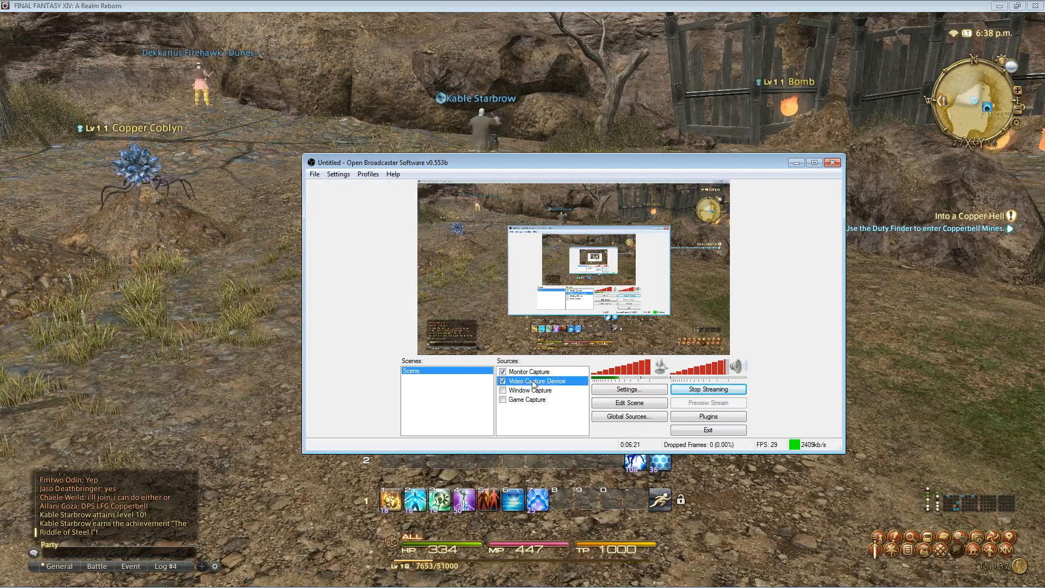
- Reposition and slightly enlarge the webcam inset in the preview, then open the Settings menu
click(629, 403)
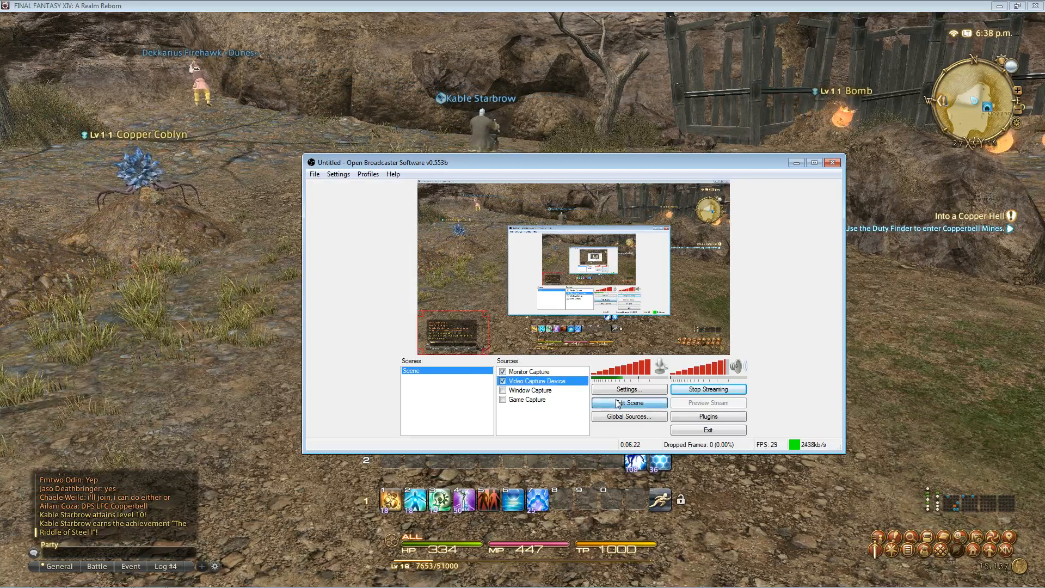
drag(456, 321, 560, 284)
click(460, 319)
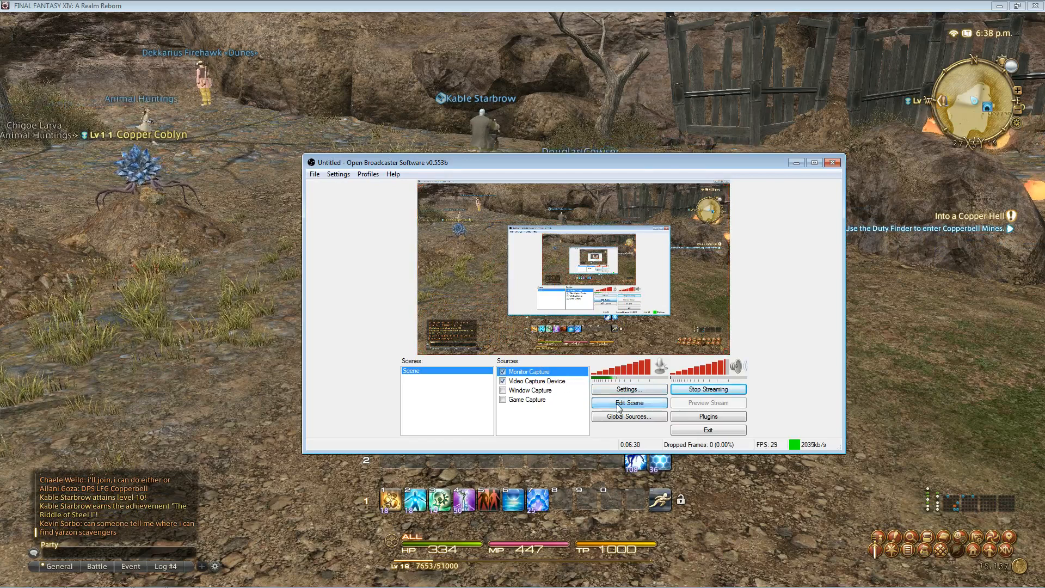
click(542, 381)
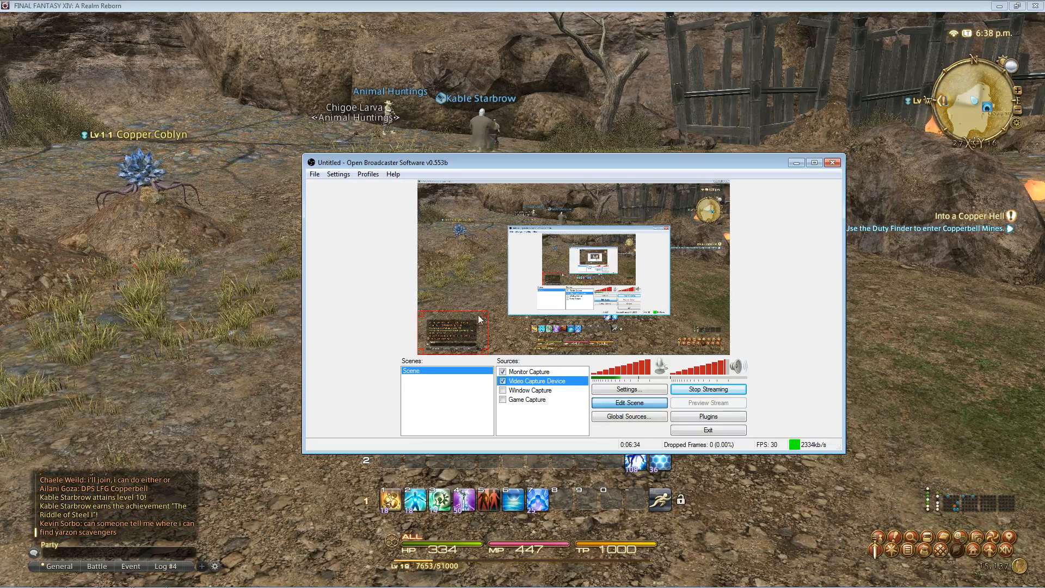
drag(488, 311, 493, 310)
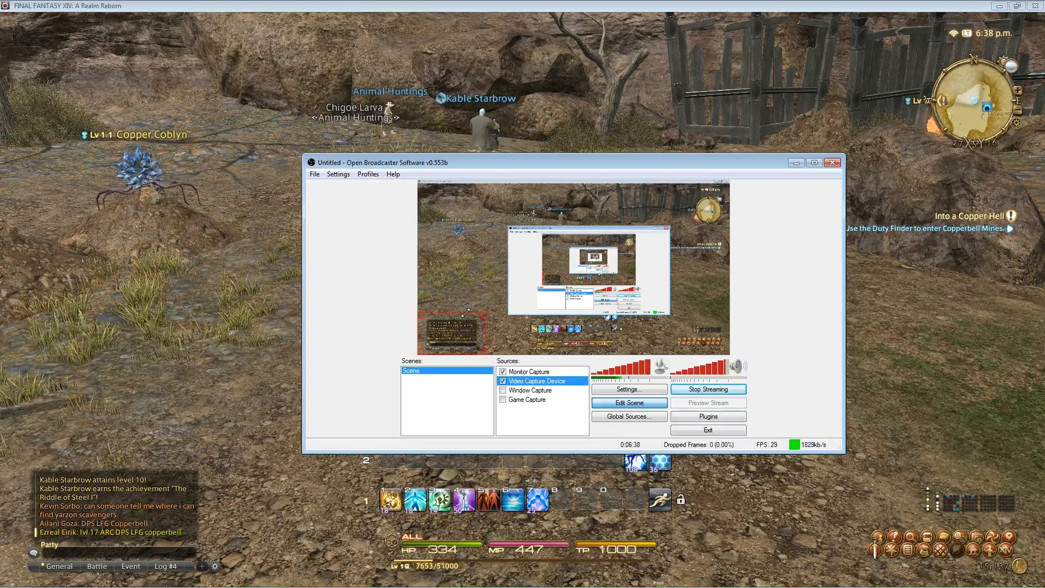
click(534, 415)
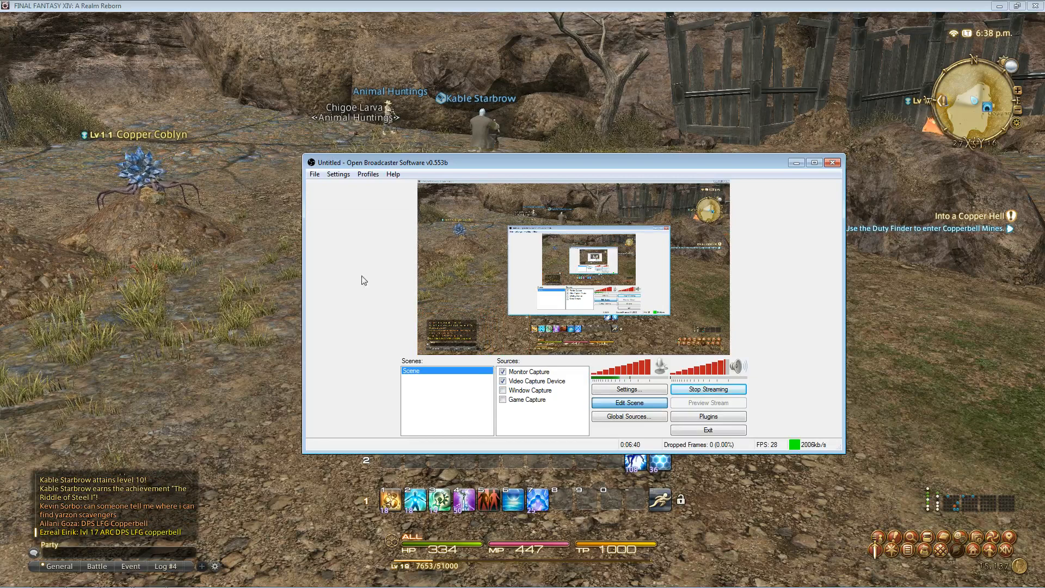
click(315, 174)
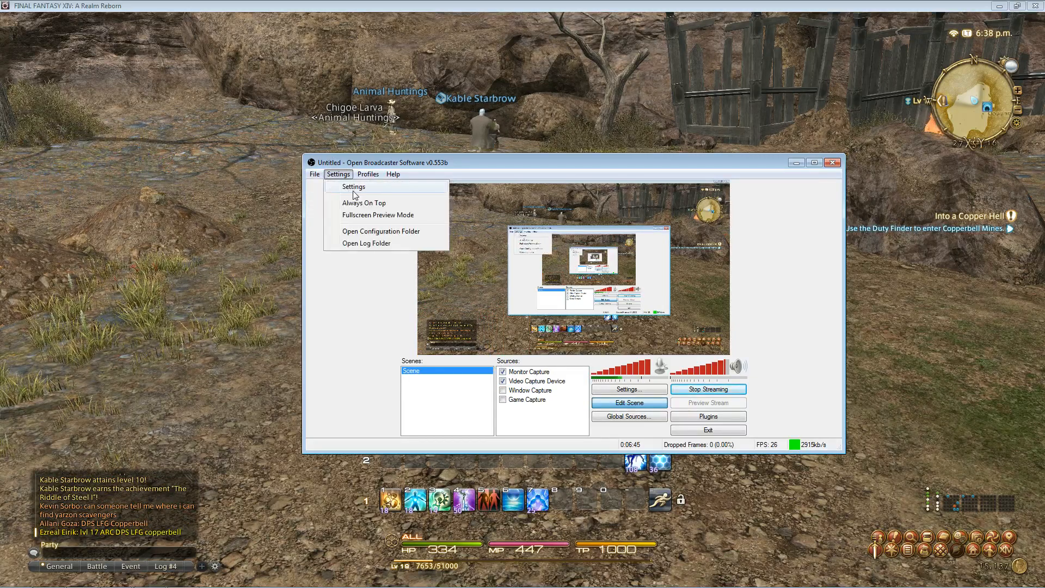
- Reopen the Encoding settings and verify quality balance 10 and max bitrate 5000
click(364, 187)
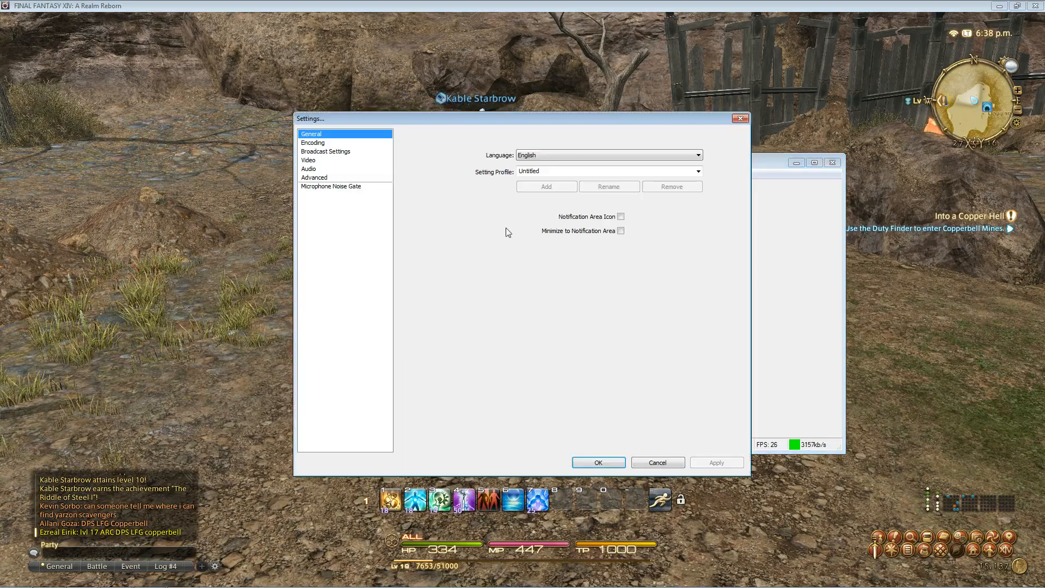
click(314, 143)
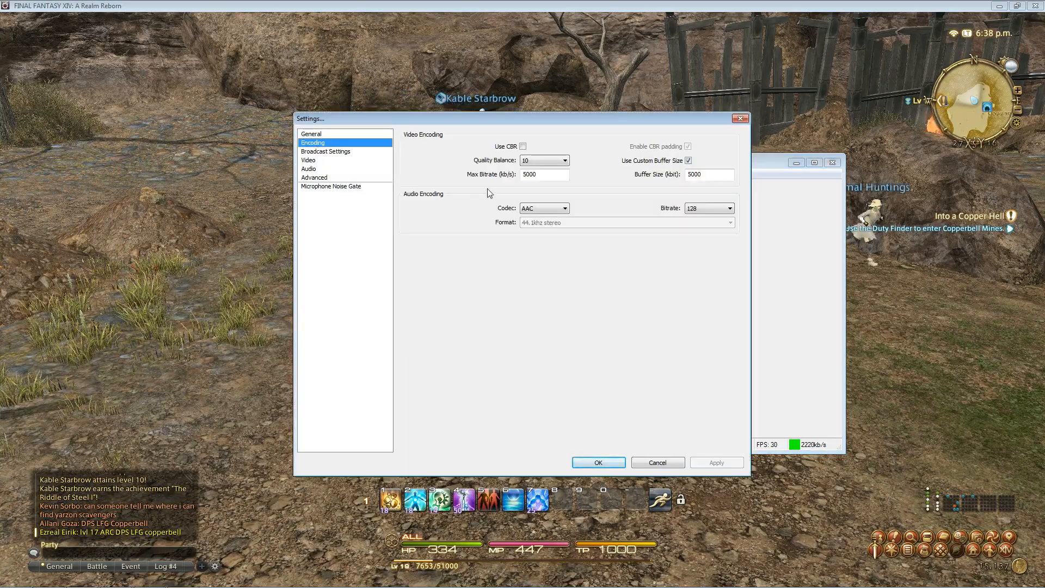
click(567, 162)
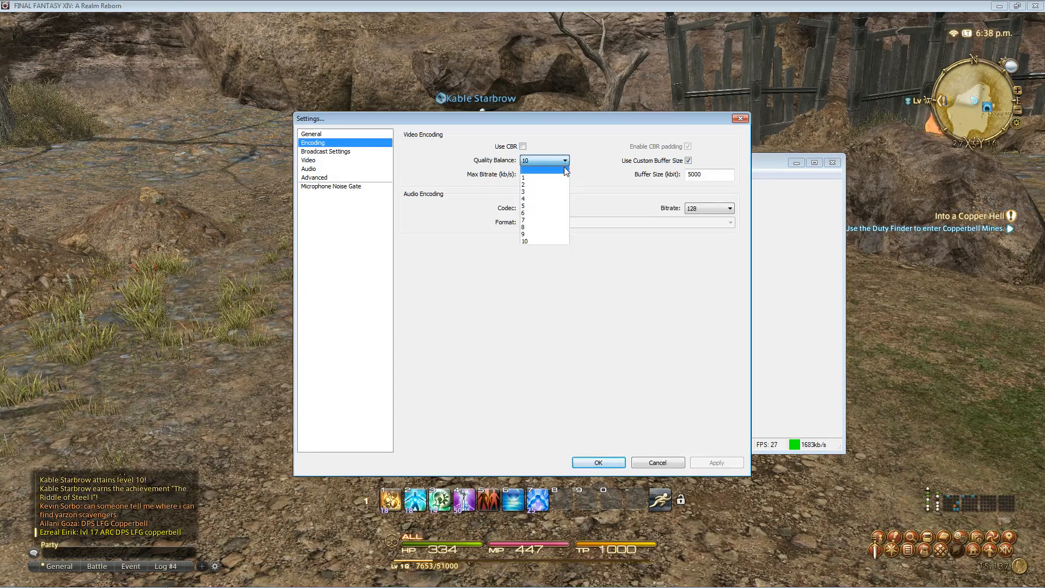
click(533, 242)
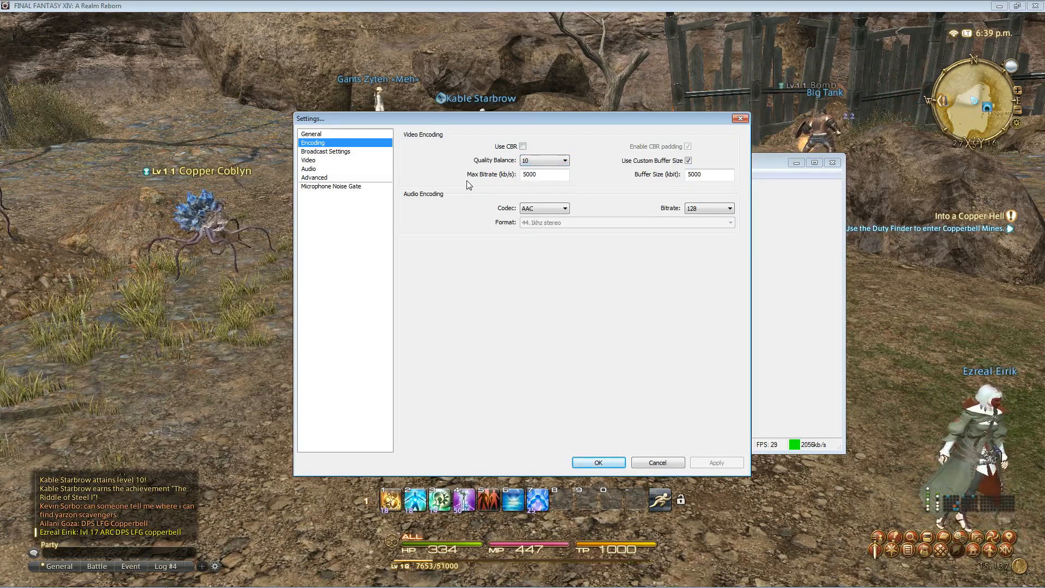
drag(540, 174, 517, 179)
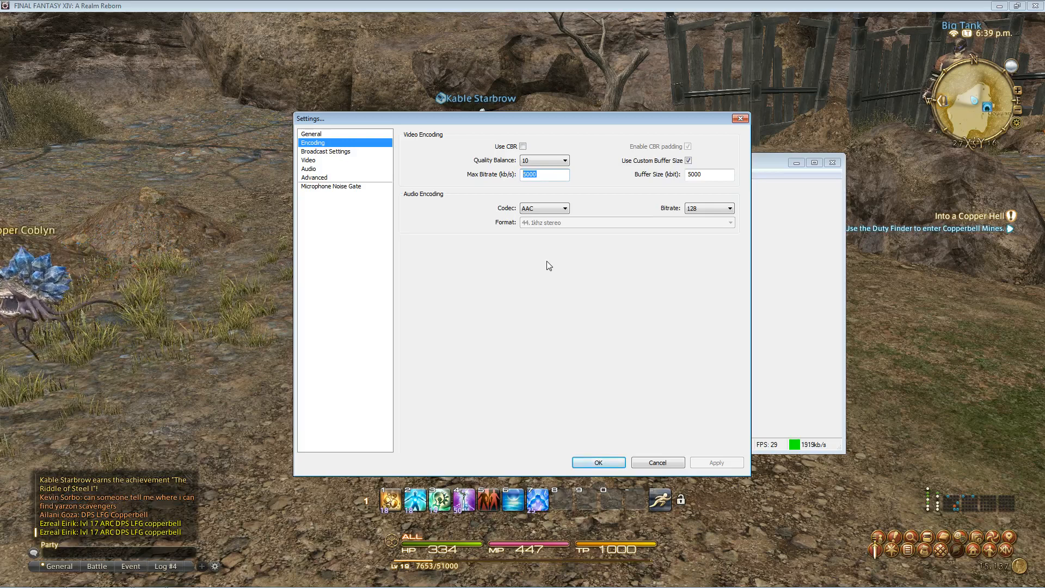
click(551, 175)
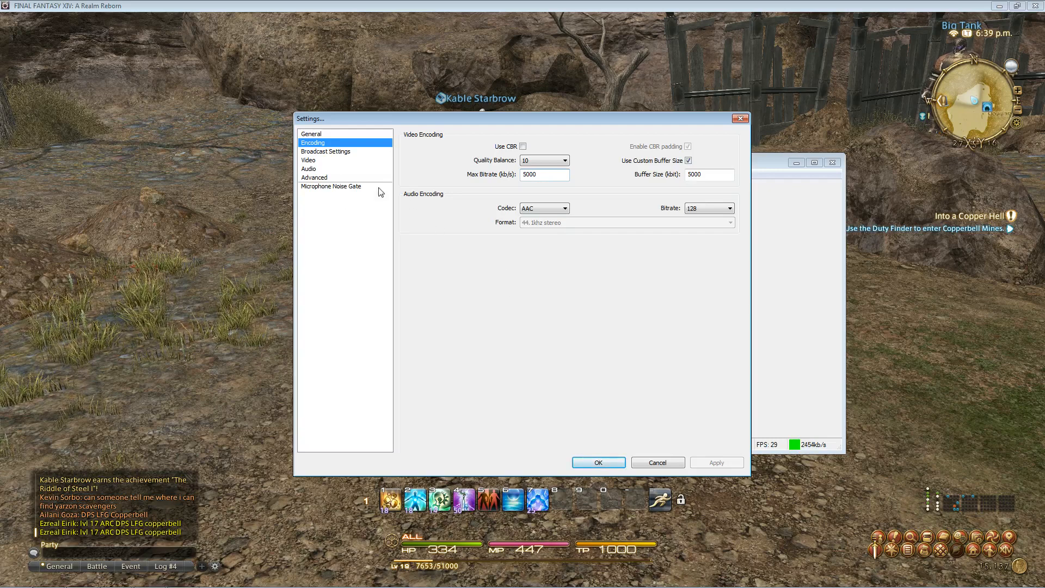
- Switch broadcast mode to Live Stream and view the servers, keeping US Central: Dallas, TX
click(326, 151)
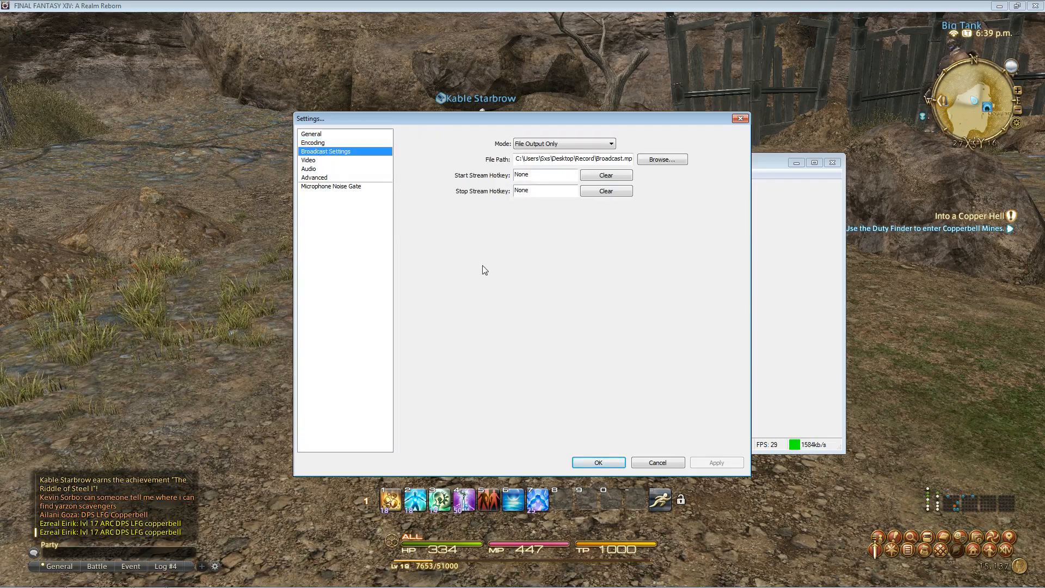
click(542, 146)
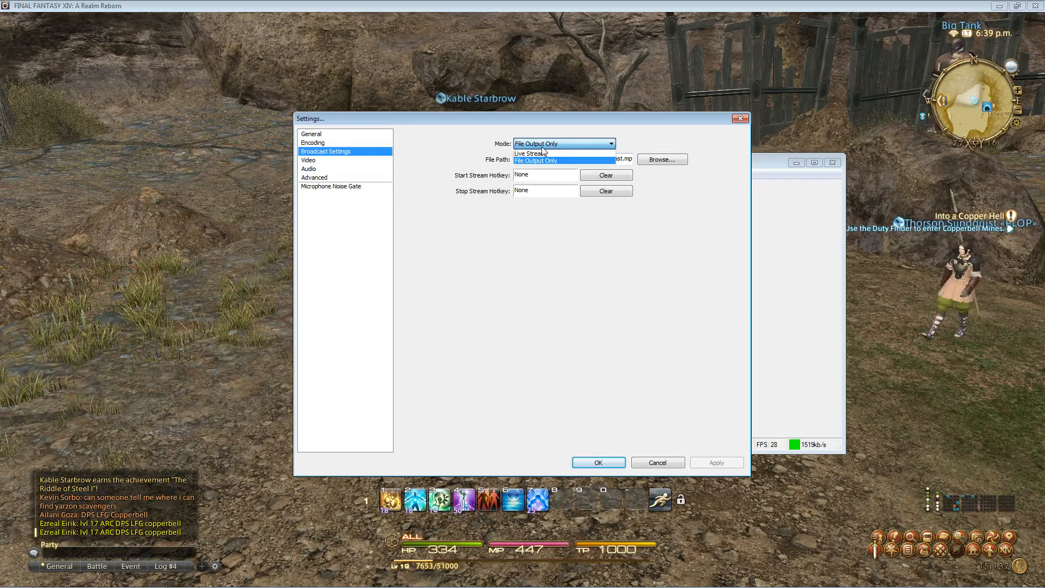
click(481, 135)
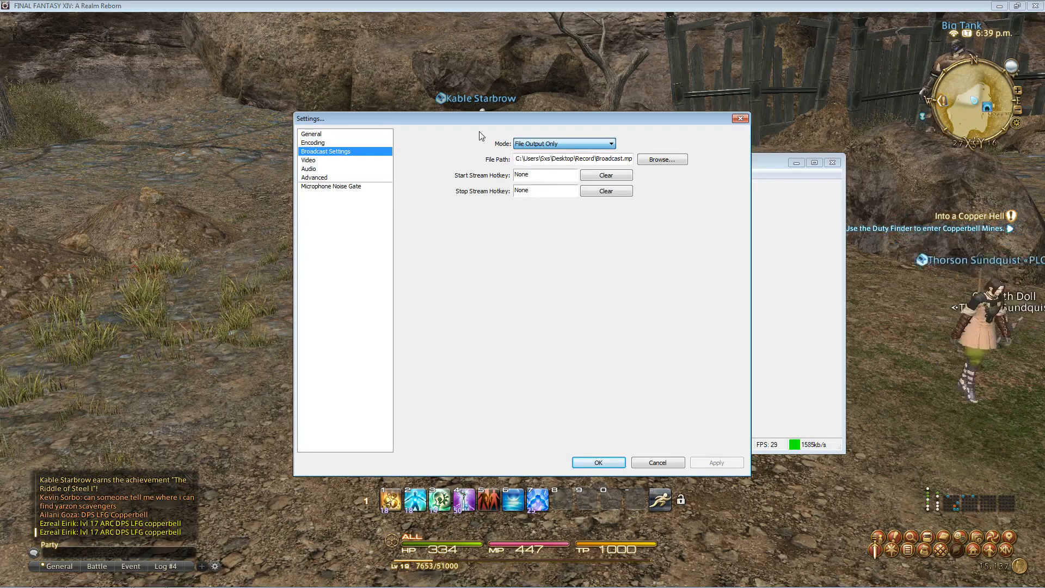
click(527, 145)
click(529, 154)
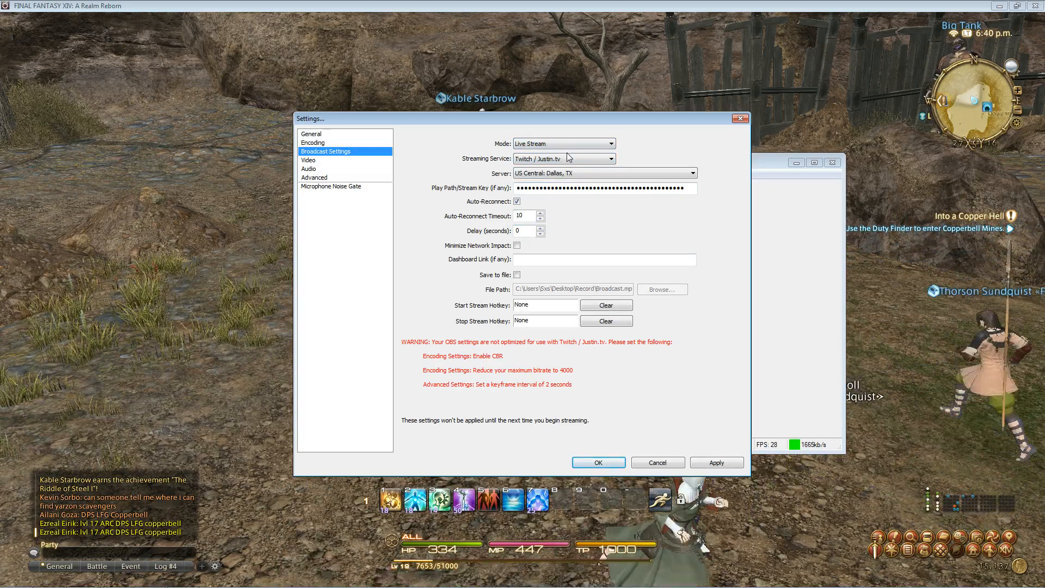
click(598, 173)
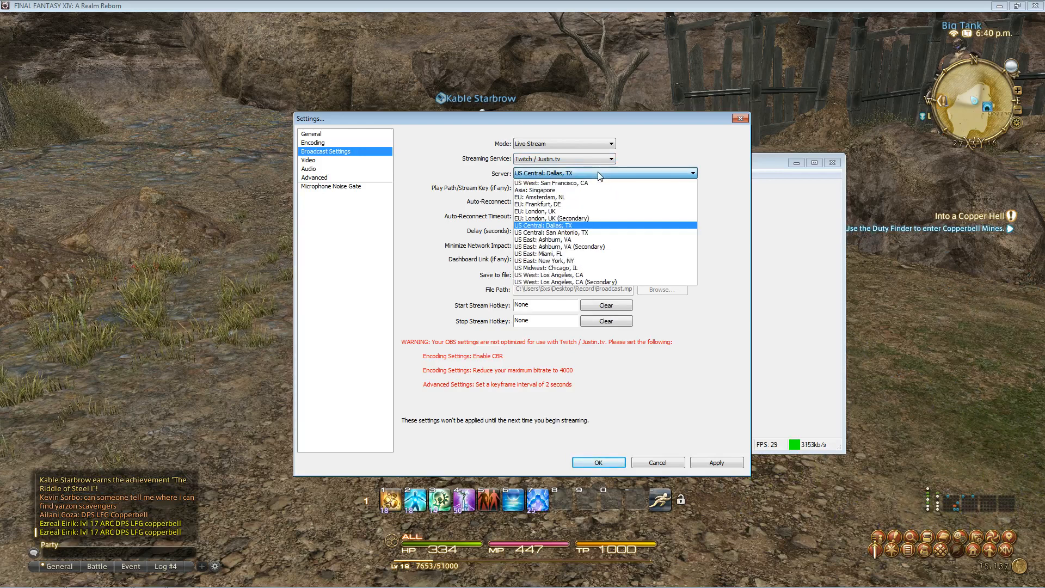
click(679, 153)
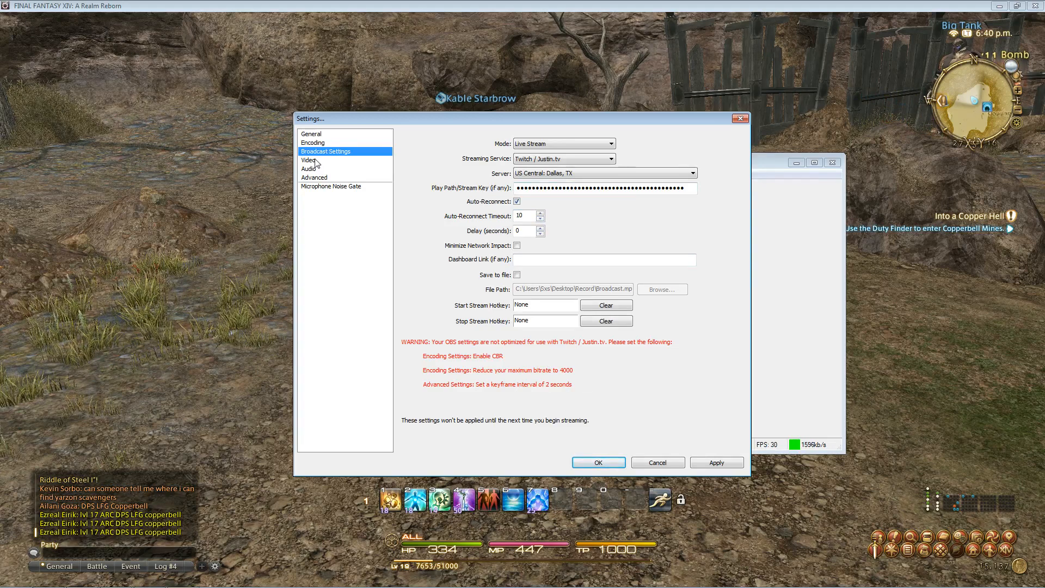
- Switch broadcast mode back to File Output Only, bringing up the save-changes prompt
click(550, 144)
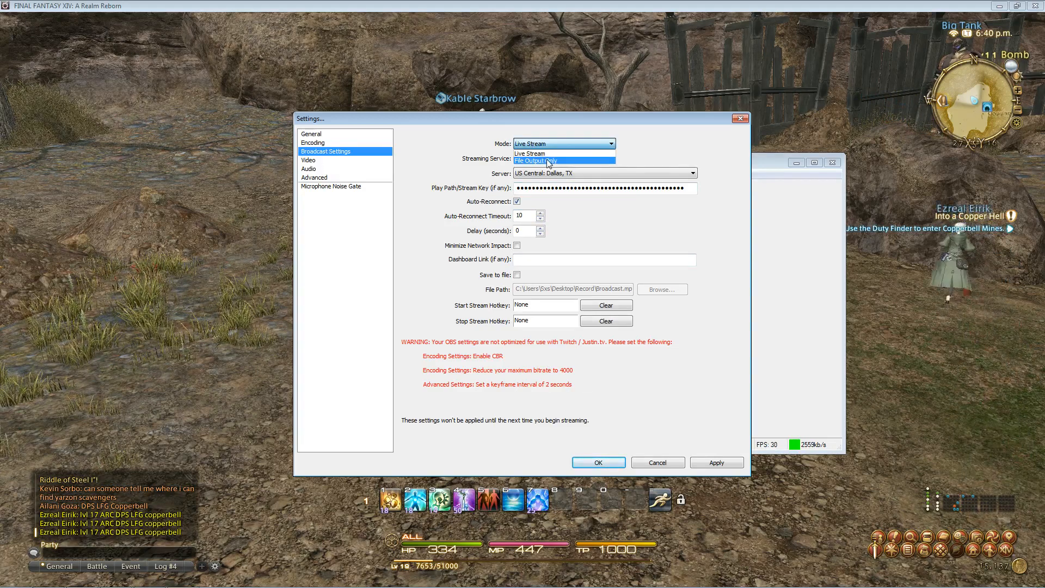
click(549, 161)
click(317, 161)
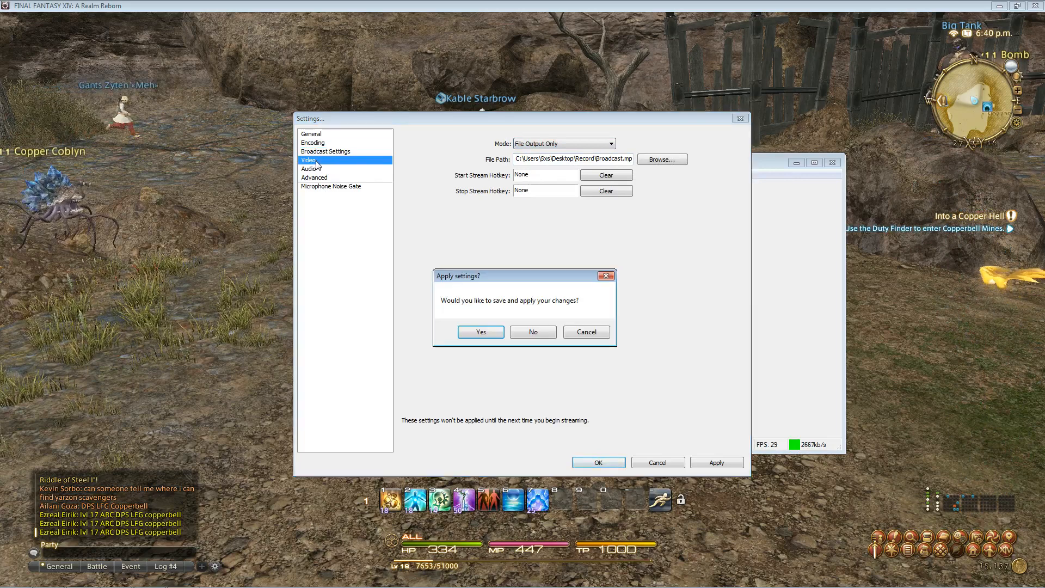
- Discard the changes, keep 1920x1080 video with no downscale at 30 FPS, then view Audio settings
click(545, 332)
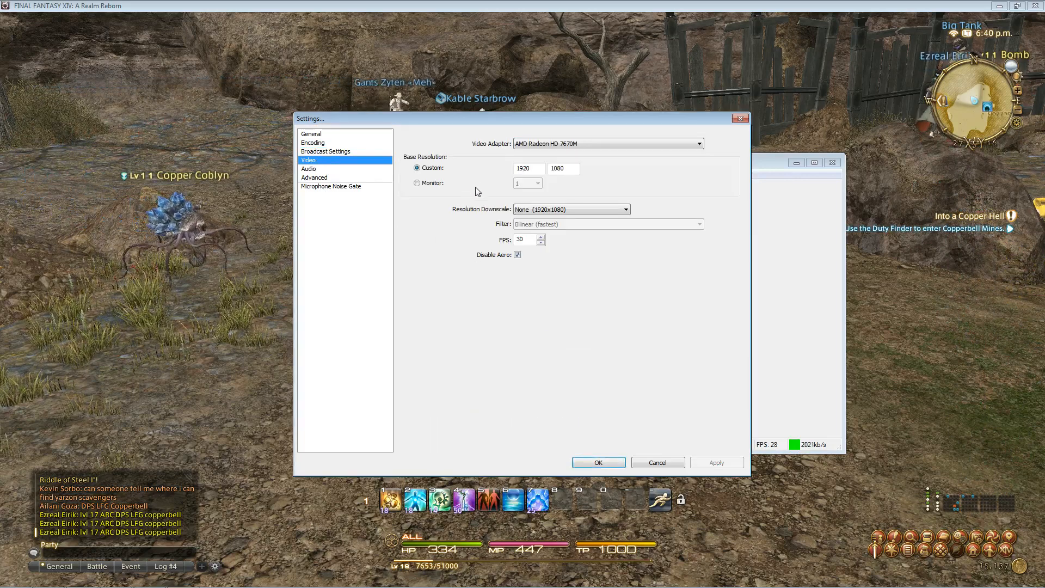
click(586, 214)
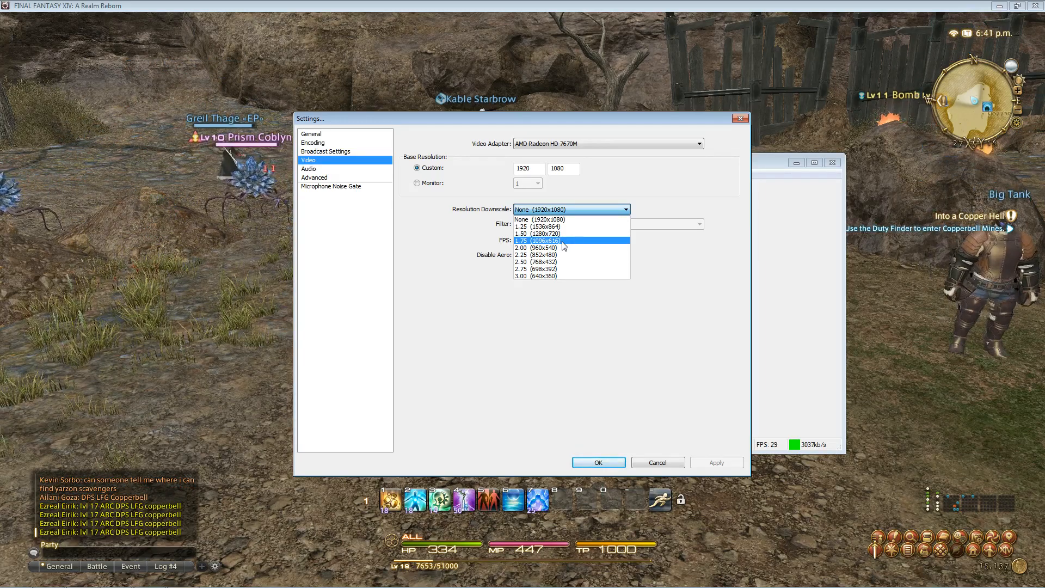
click(618, 199)
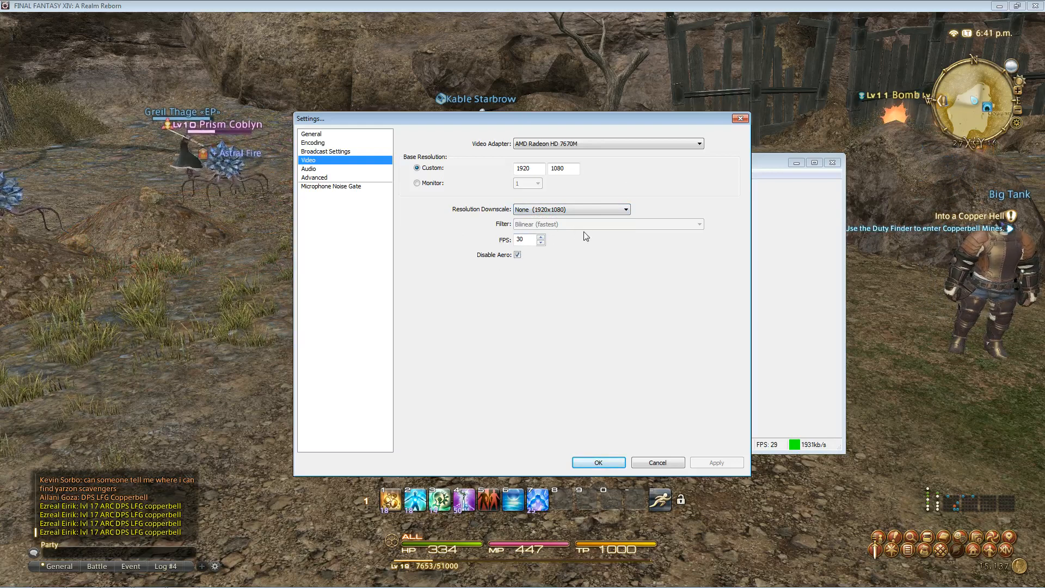
double_click(534, 241)
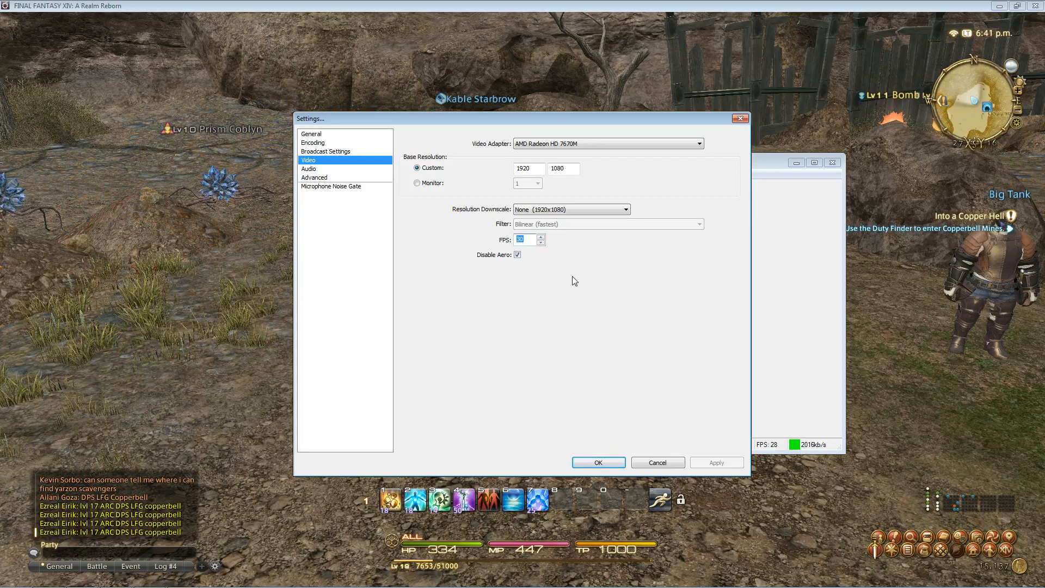
click(532, 243)
double_click(533, 243)
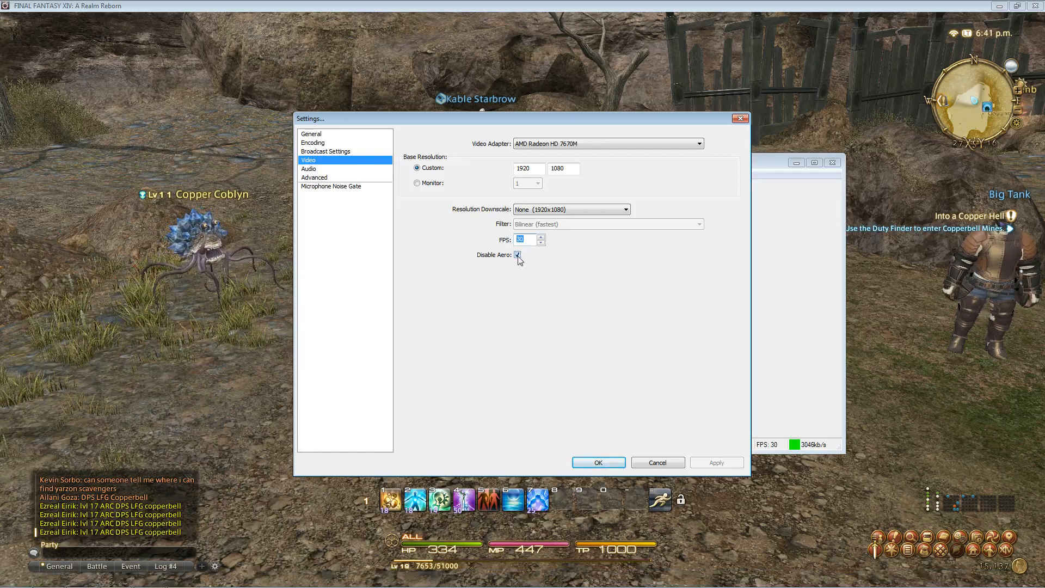
click(313, 171)
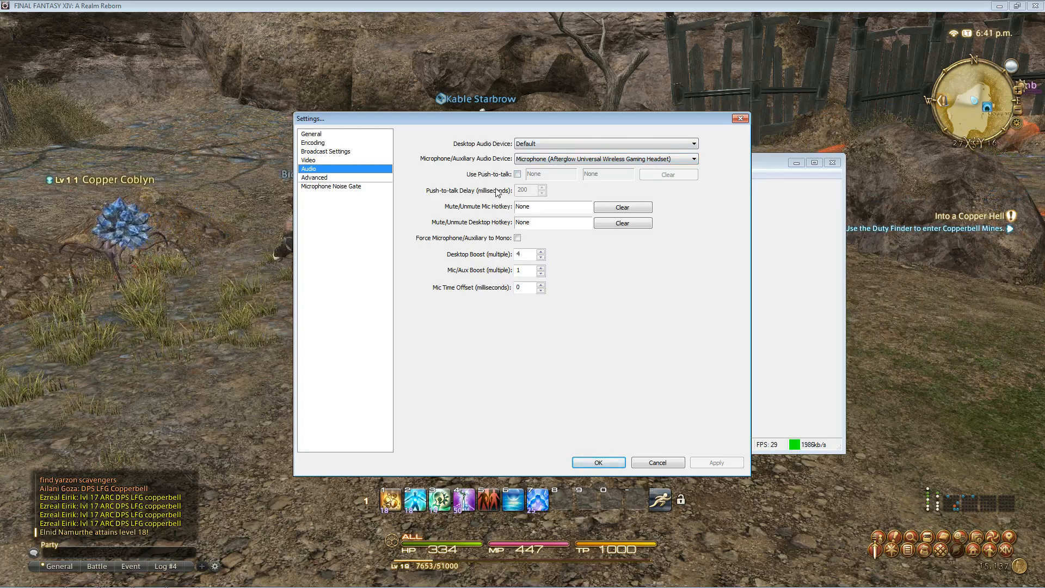
- Review the Advanced settings: multithreading on, Normal priority, 400 ms buffering, x264 veryfast preset
click(327, 178)
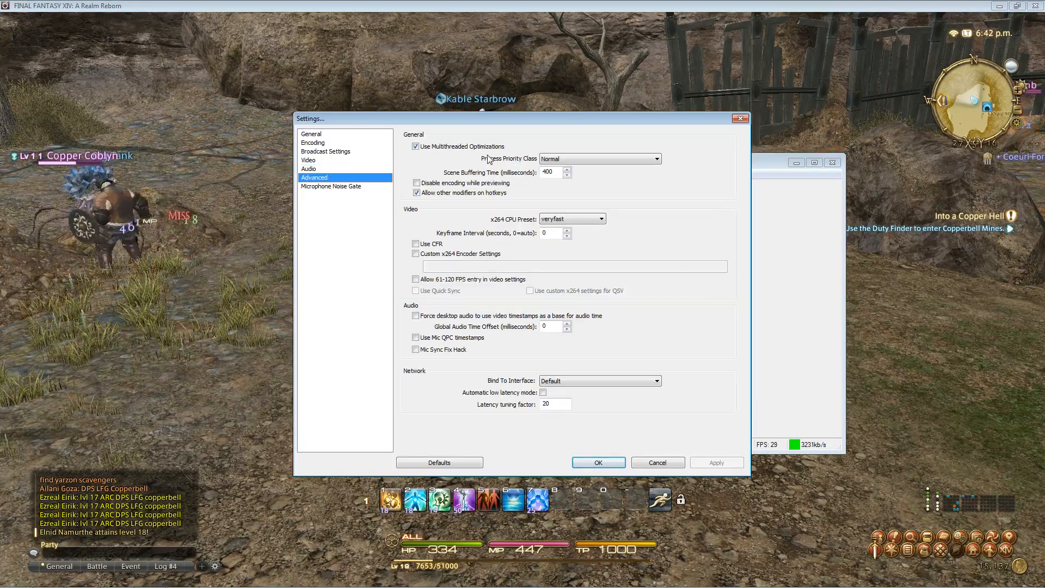